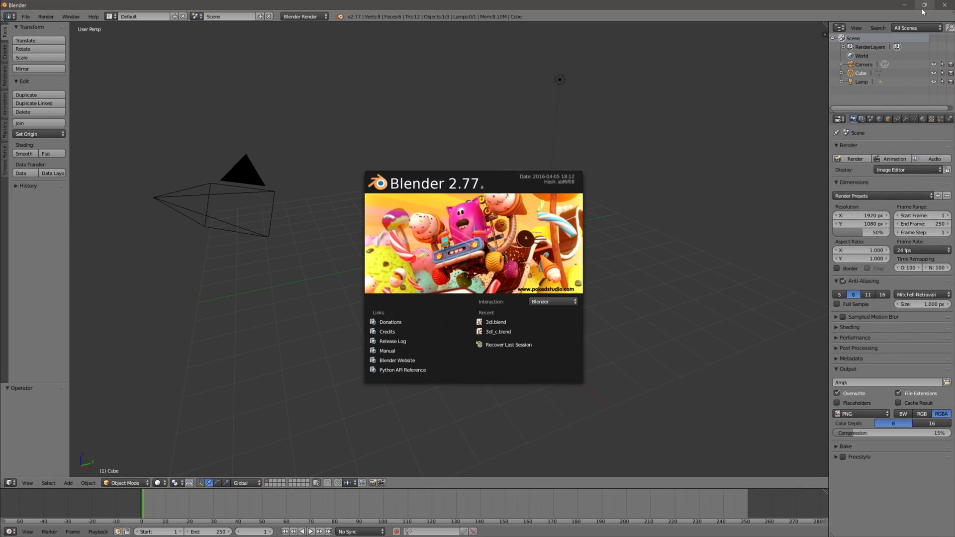
# - Dismiss the splash screen and delete the default cube
pyautogui.click(644, 227)
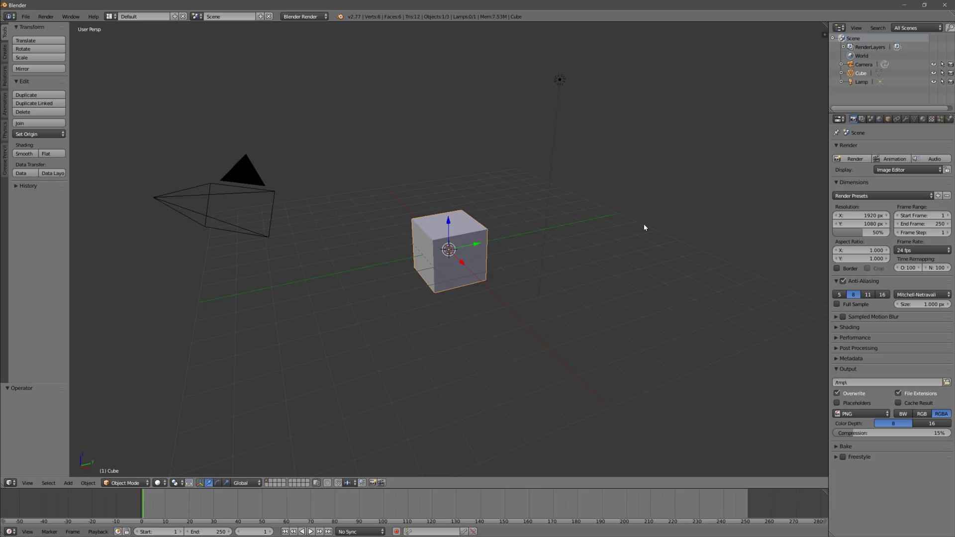
pyautogui.press('x')
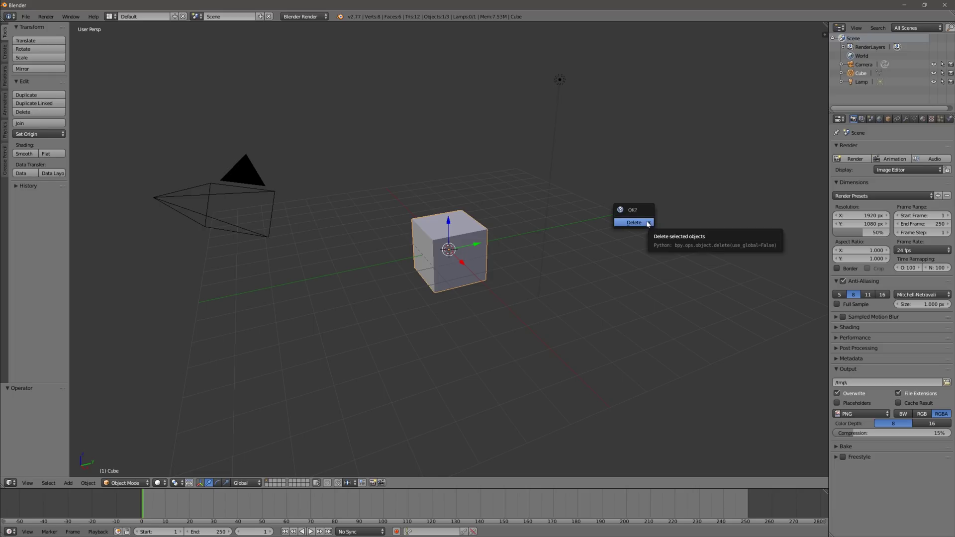
pyautogui.click(646, 223)
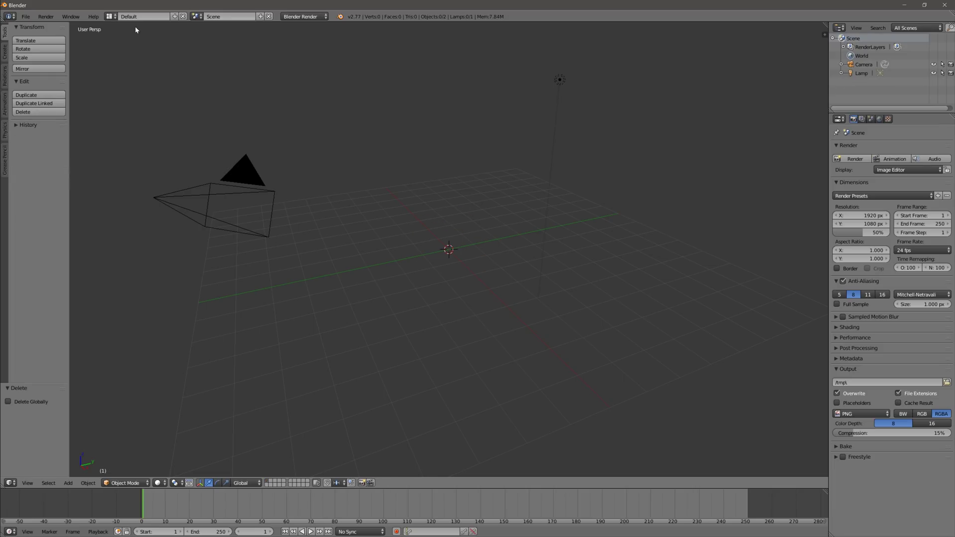
# - Import the OwlReDo1_fixed_sc.stl owl model as an STL
pyautogui.click(25, 16)
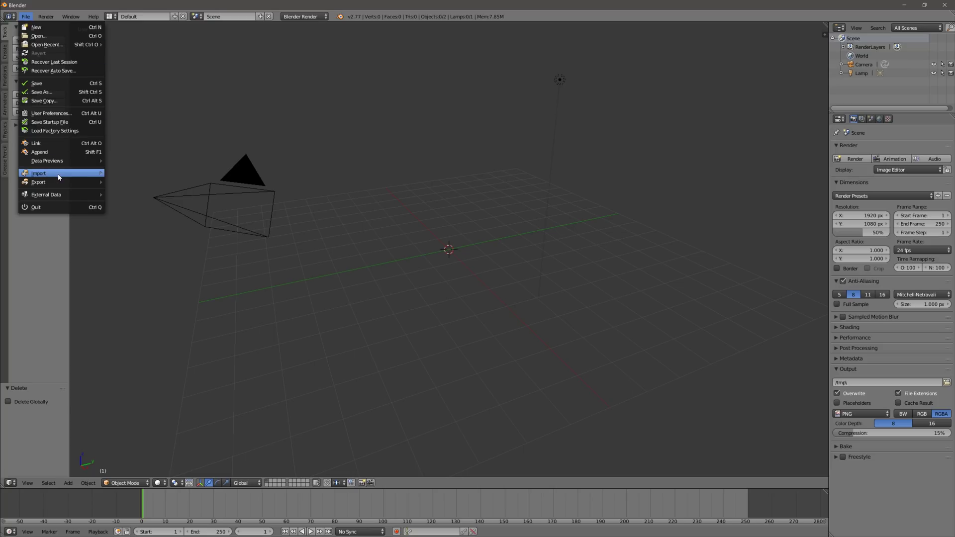
pyautogui.moveTo(60, 176)
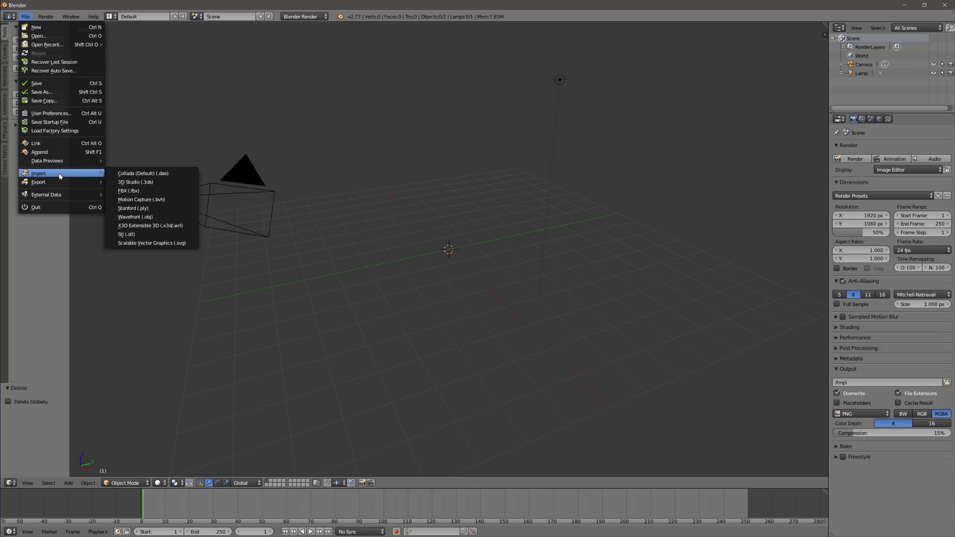
pyautogui.click(139, 235)
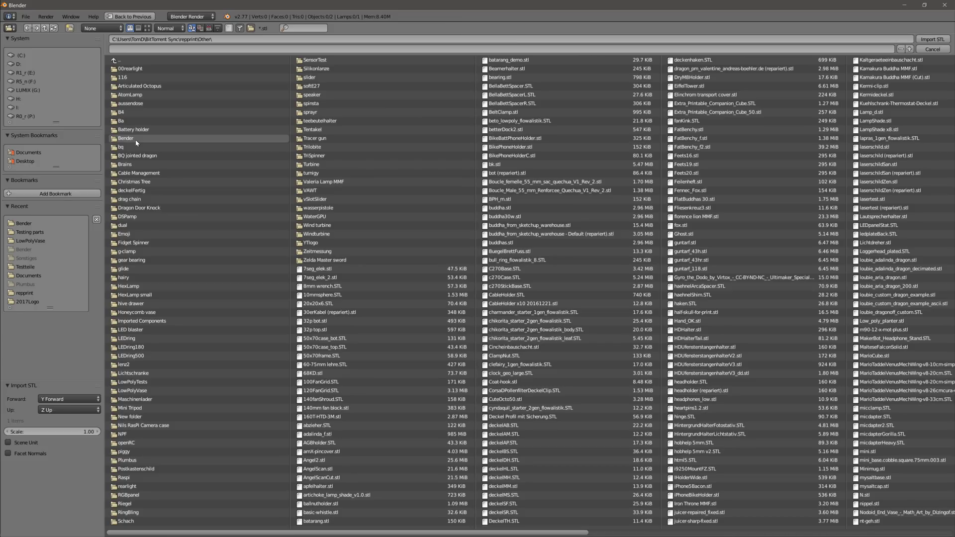
pyautogui.scroll(-5, 136, 141)
pyautogui.click(448, 138)
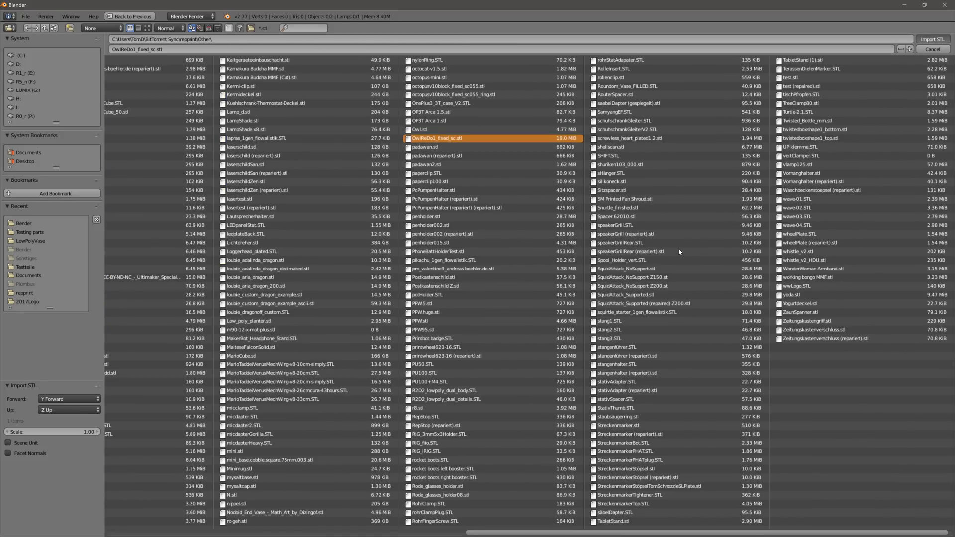
pyautogui.press('Return')
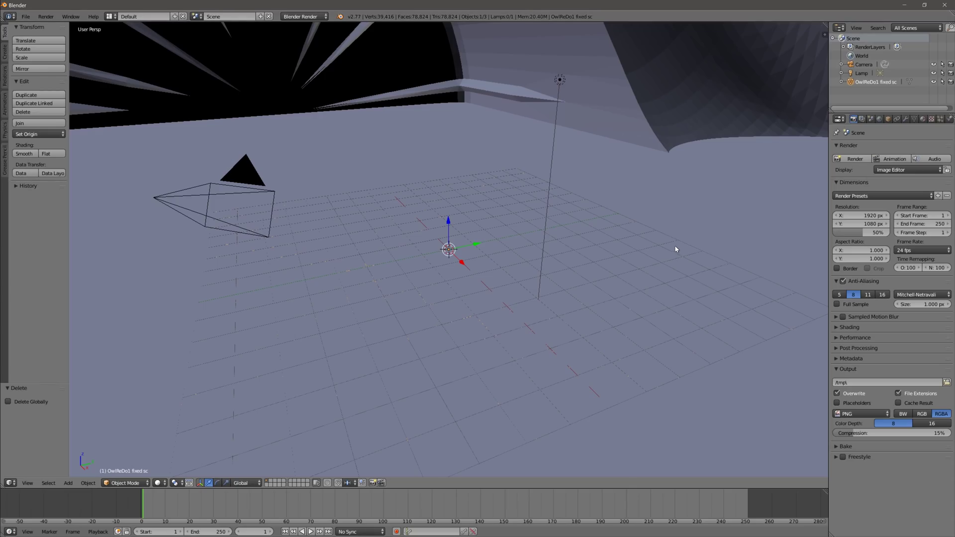
# - Zoom out and orbit around the owl to view it from front and back
pyautogui.scroll(-10, 438, 285)
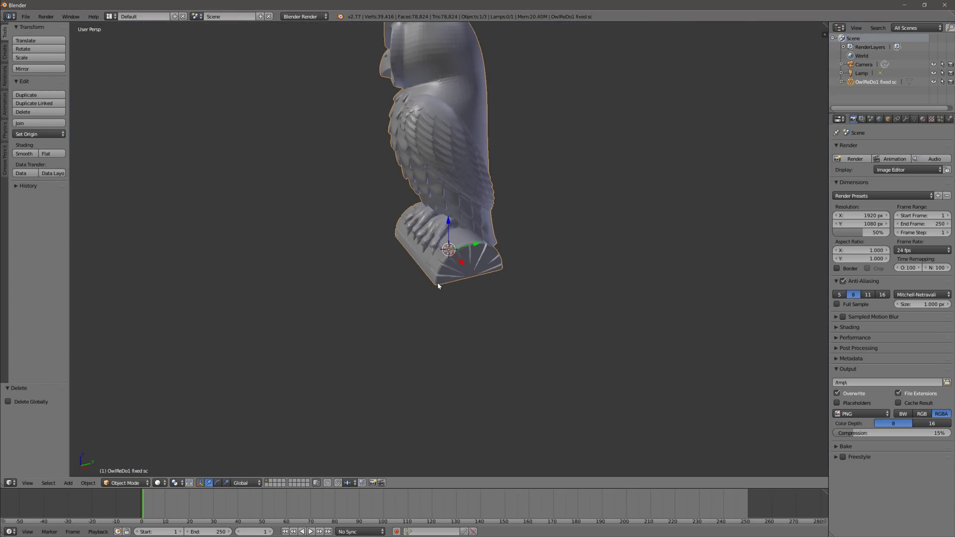
pyautogui.scroll(2, 433, 273)
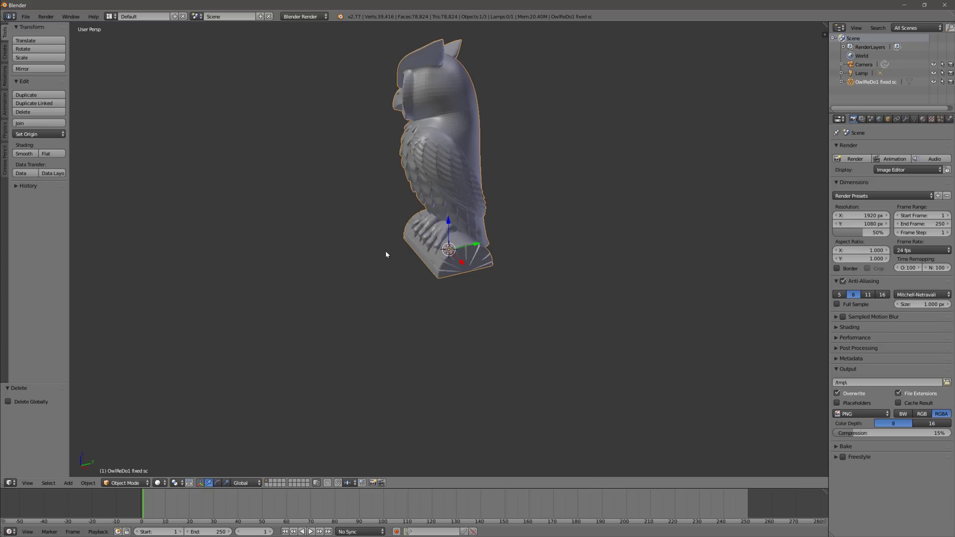
pyautogui.moveTo(339, 210); pyautogui.dragTo(367, 245, button='middle')
pyautogui.scroll(4, 368, 249)
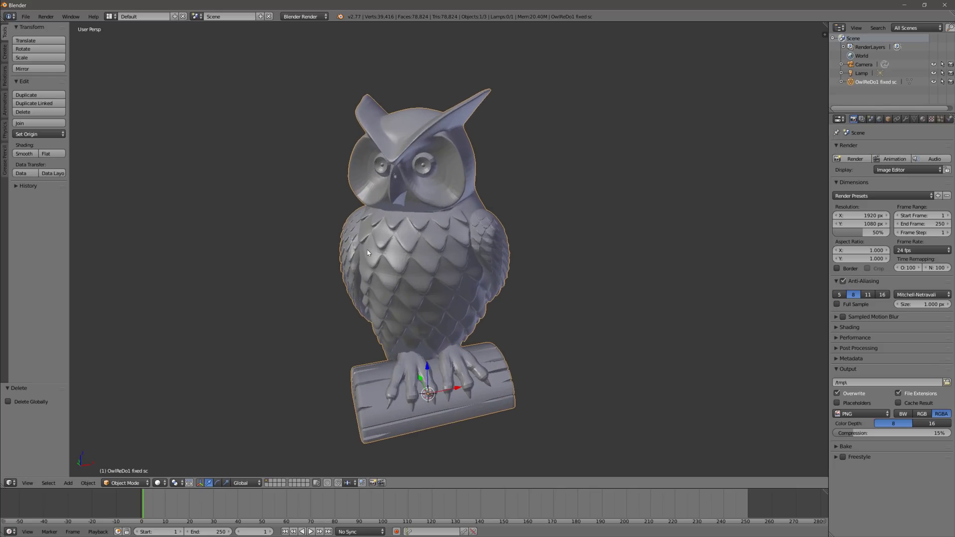
pyautogui.moveTo(277, 260); pyautogui.dragTo(447, 272, button='middle')
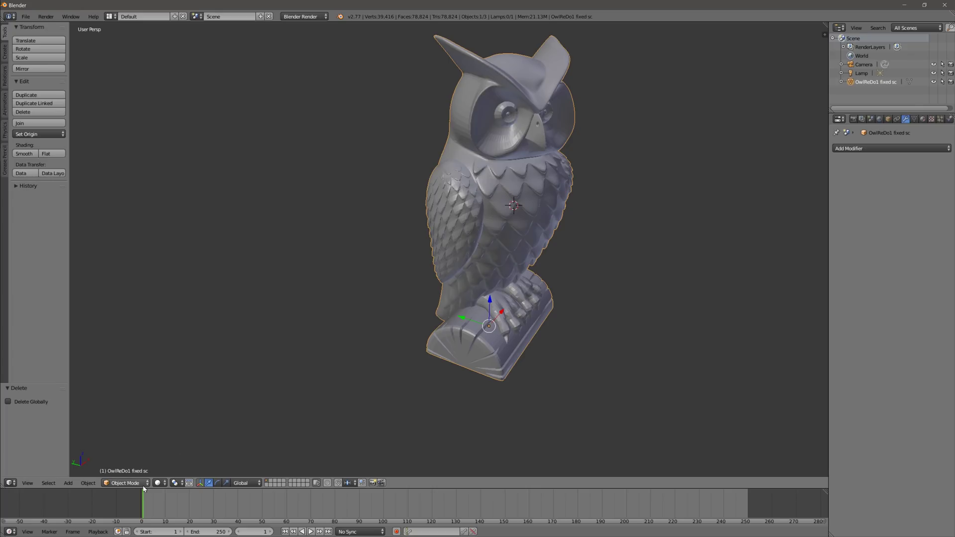
pyautogui.click(144, 483)
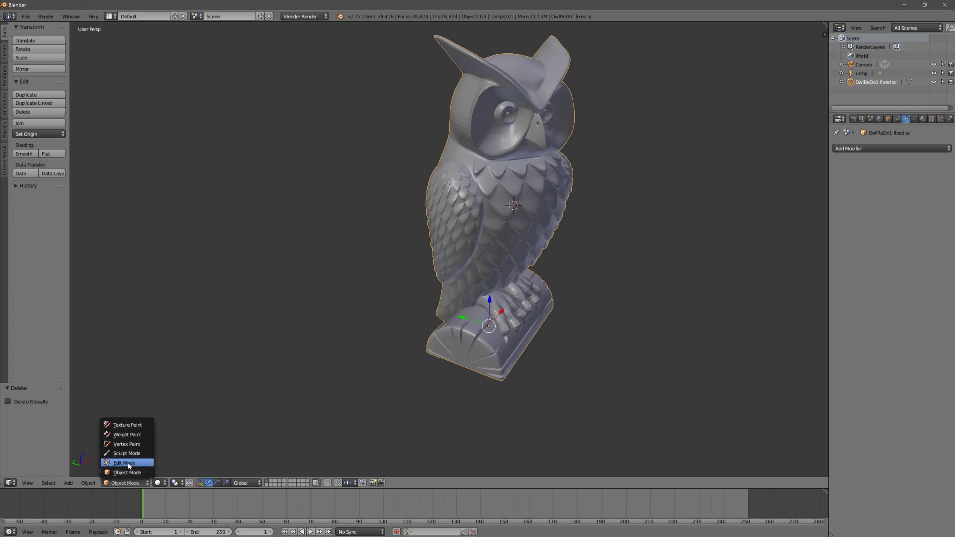
pyautogui.click(124, 477)
pyautogui.scroll(4, 524, 181)
pyautogui.moveTo(525, 181); pyautogui.dragTo(562, 206, button='middle')
pyautogui.scroll(-3, 562, 206)
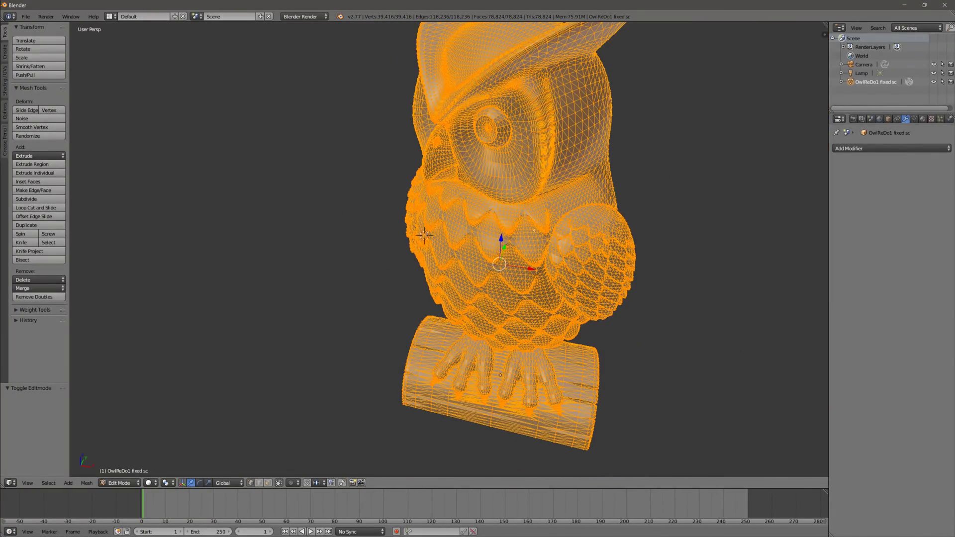
pyautogui.moveTo(450, 308); pyautogui.dragTo(154, 283, button='middle')
pyautogui.click(883, 149)
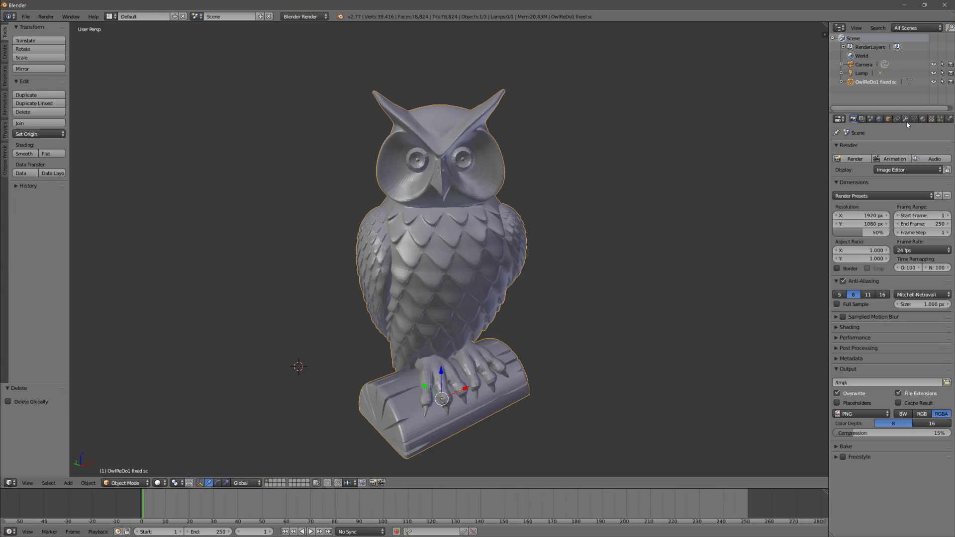
# - Add a Decimate modifier to the owl from the Modifiers tab
pyautogui.click(906, 120)
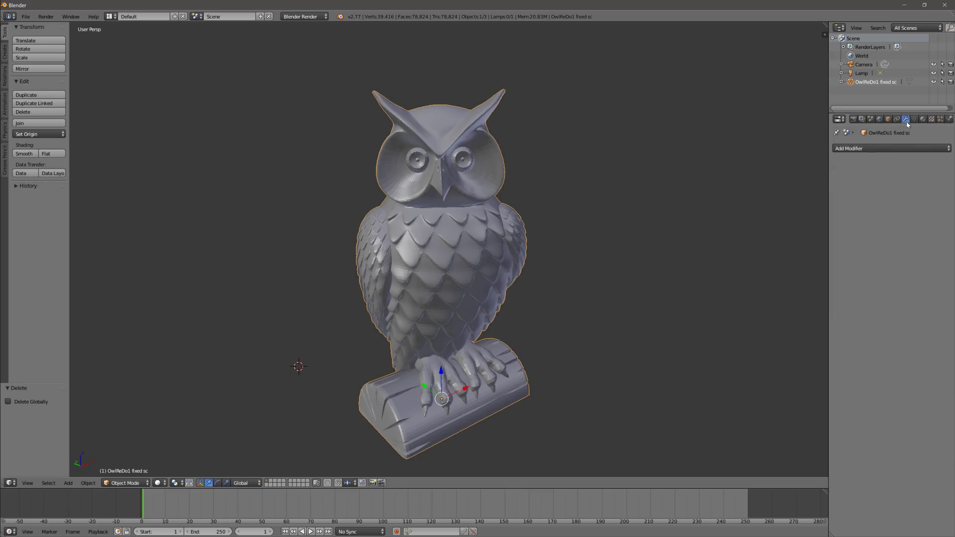
pyautogui.click(885, 149)
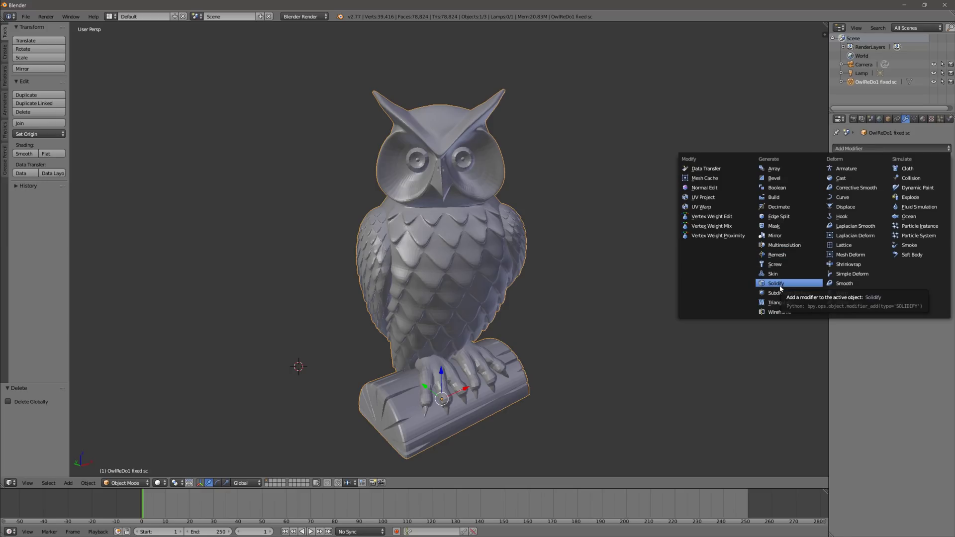
pyautogui.click(775, 212)
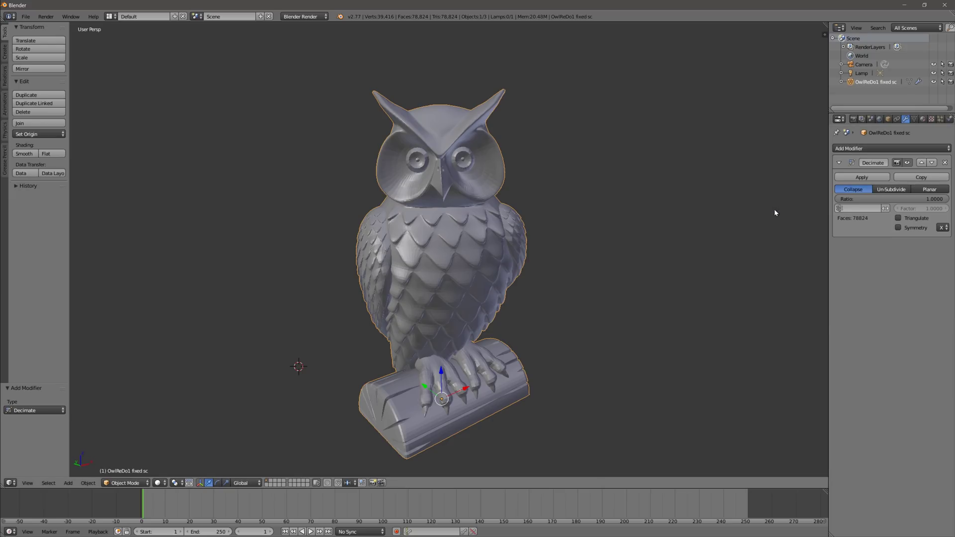
pyautogui.moveTo(530, 319); pyautogui.dragTo(577, 316, button='middle')
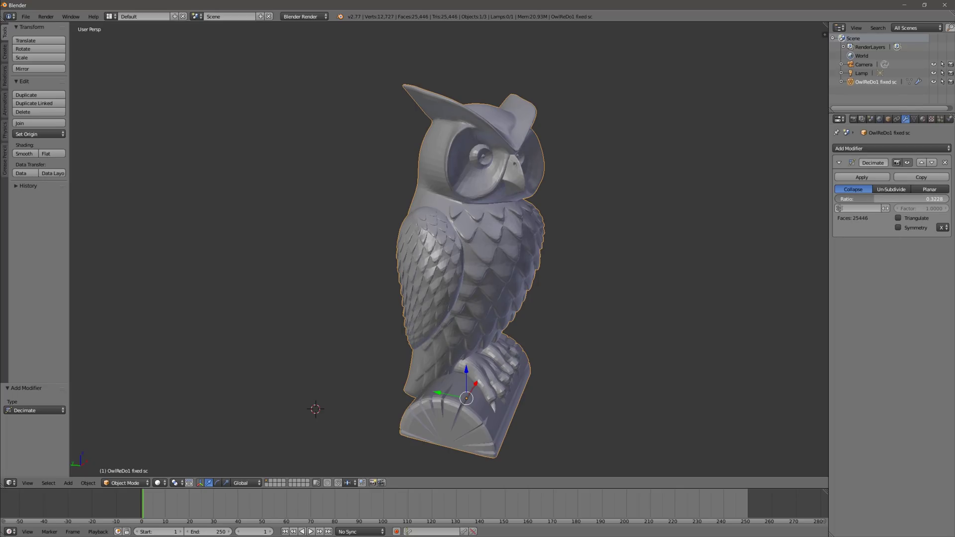
# - Lower the Decimate ratio to 0.01 and orbit to inspect the 788-face low-poly owl
pyautogui.moveTo(872, 199); pyautogui.dragTo(841, 198)
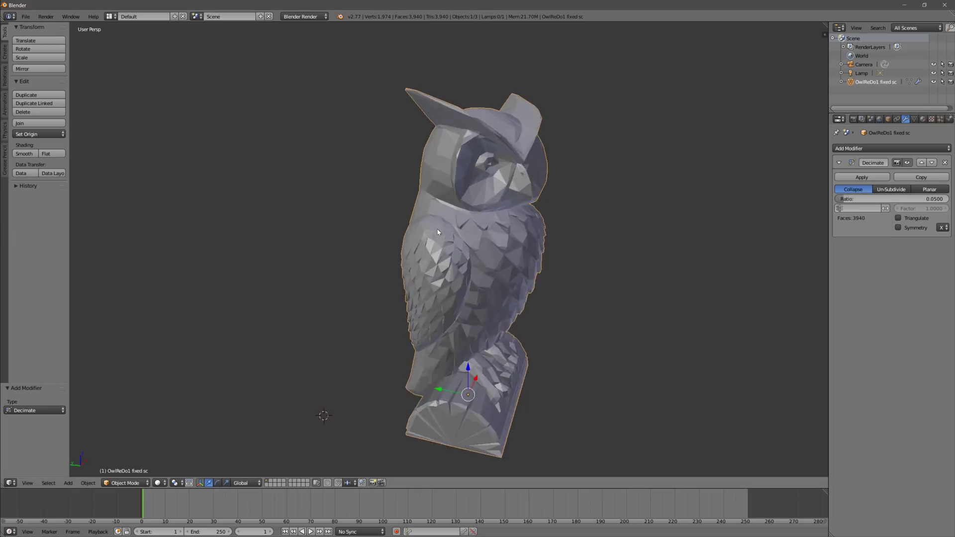
pyautogui.moveTo(348, 233); pyautogui.dragTo(389, 229, button='middle')
pyautogui.click(870, 198)
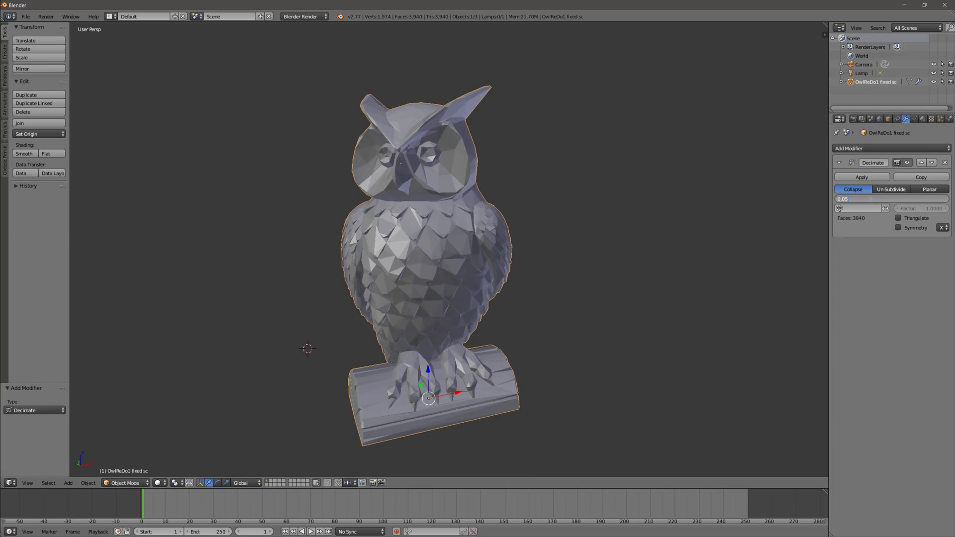
pyautogui.write('0.01')
pyautogui.press('Return')
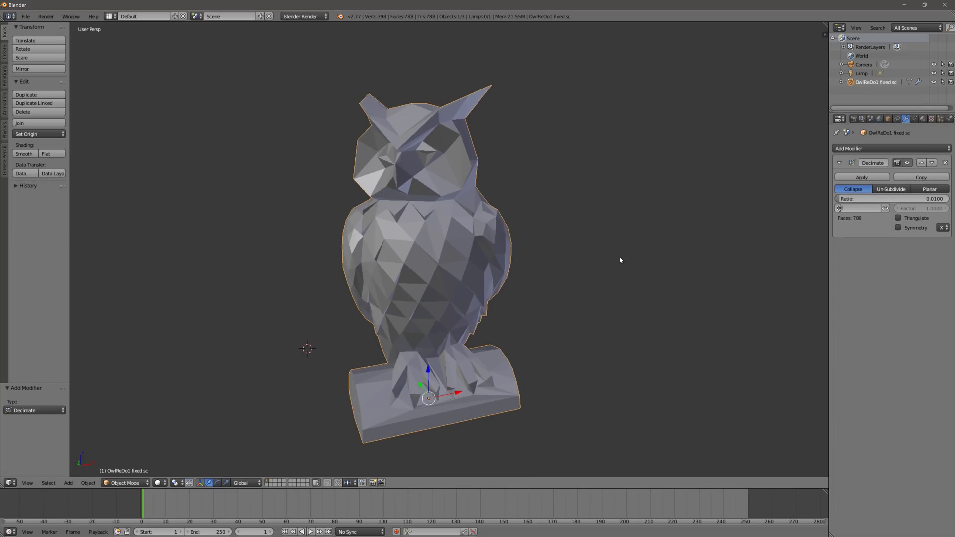
pyautogui.moveTo(425, 255); pyautogui.dragTo(513, 278, button='middle')
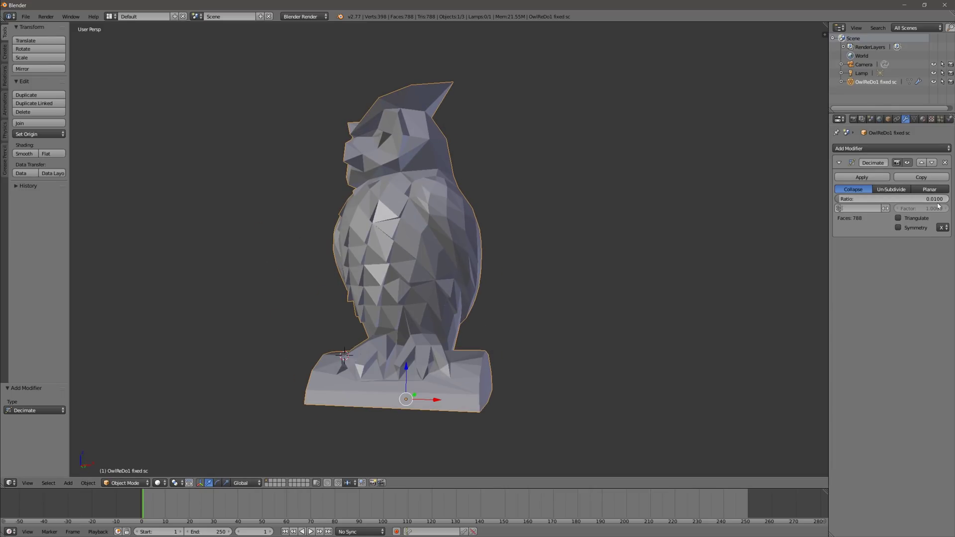
pyautogui.moveTo(566, 225); pyautogui.dragTo(593, 238, button='middle')
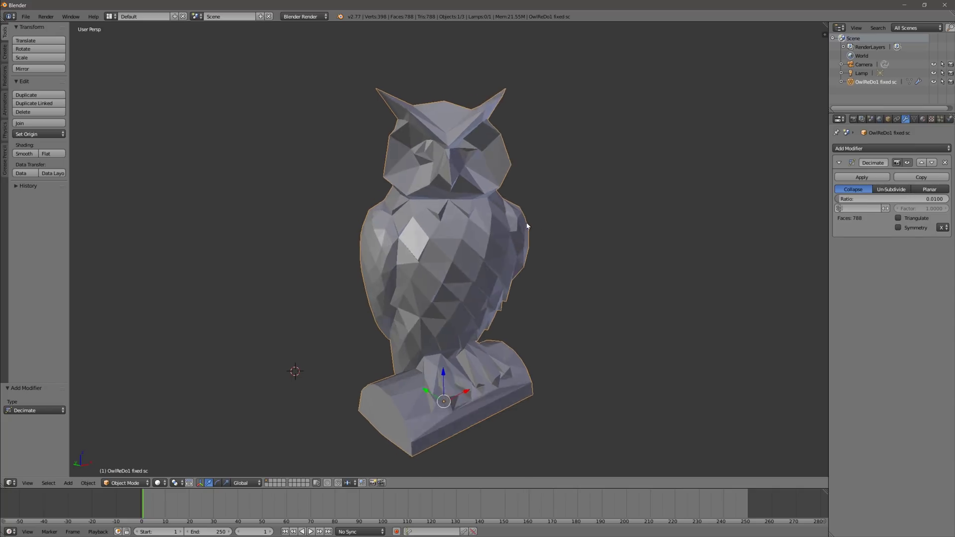
pyautogui.moveTo(527, 227); pyautogui.dragTo(505, 242, button='middle')
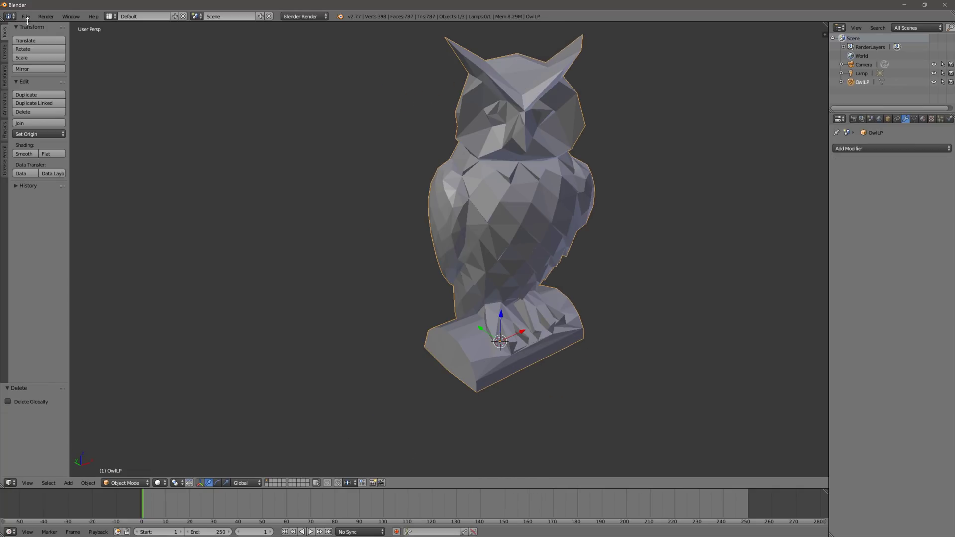
# - Export the low-poly owl as an STL file
pyautogui.click(26, 18)
pyautogui.moveTo(80, 182)
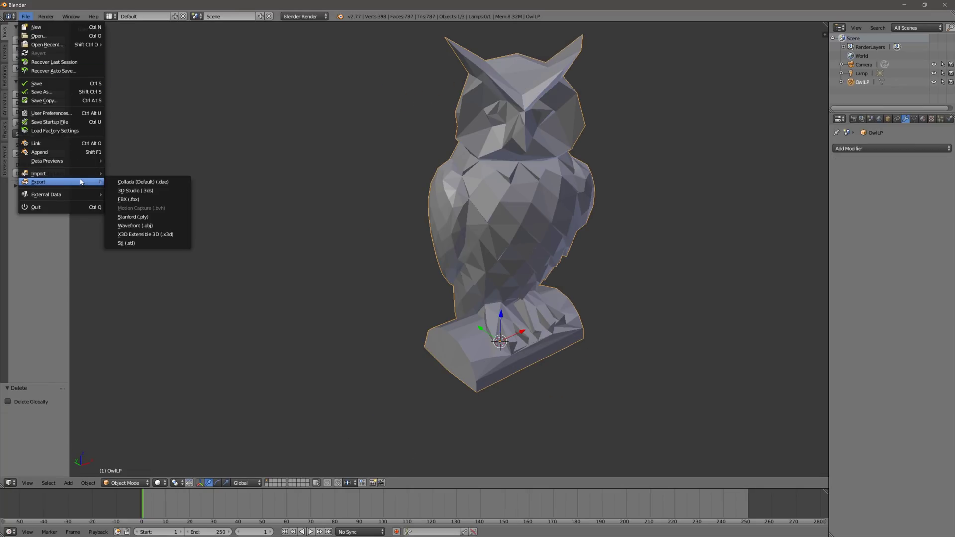
pyautogui.click(150, 243)
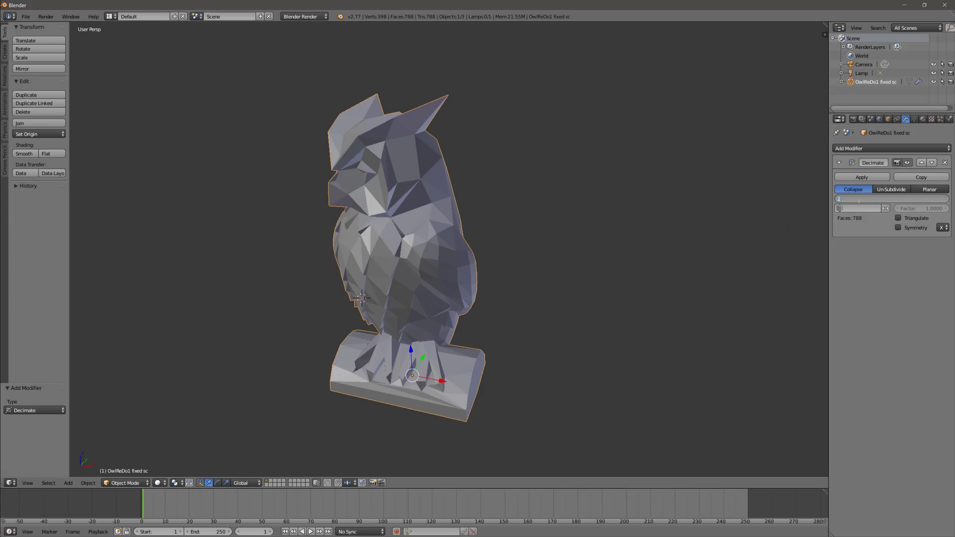
# - Revert the decimation so the owl returns to its full 78,824-face mesh, and orbit to check
pyautogui.press('Return')
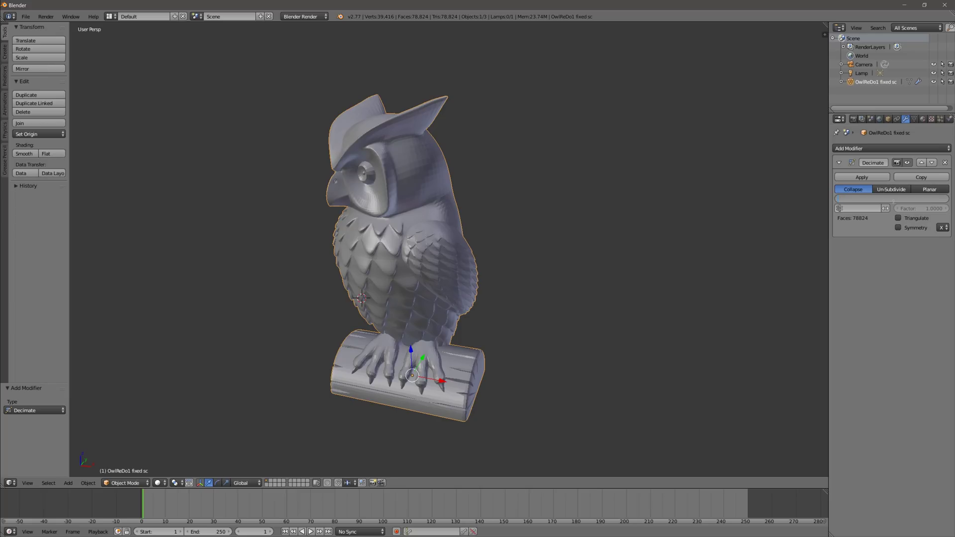
pyautogui.press('Return')
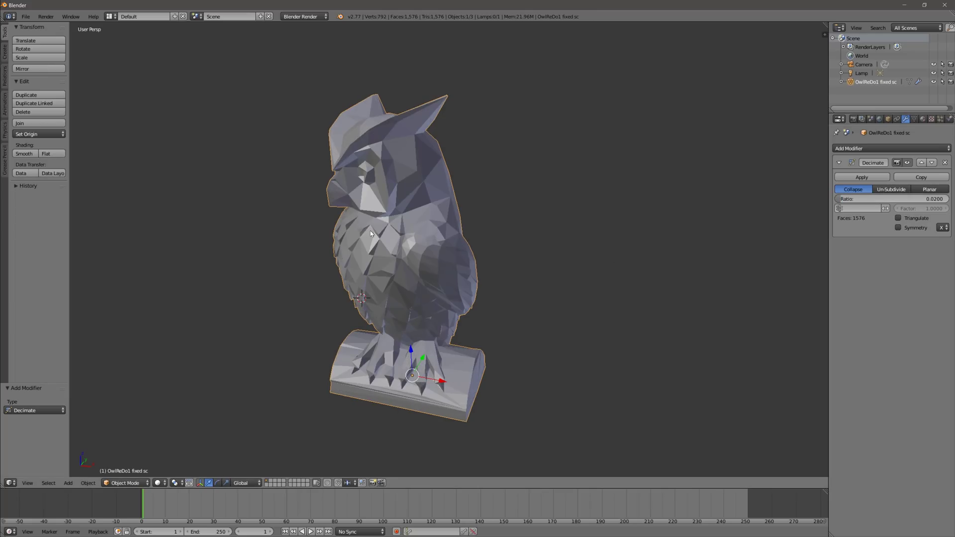
pyautogui.moveTo(501, 249); pyautogui.dragTo(363, 225, button='middle')
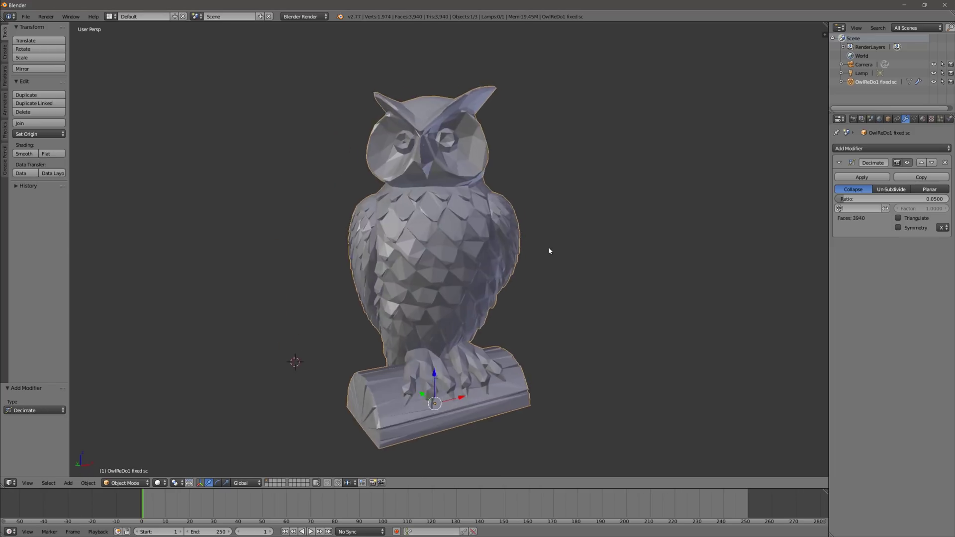
pyautogui.moveTo(548, 246); pyautogui.dragTo(399, 272, button='middle')
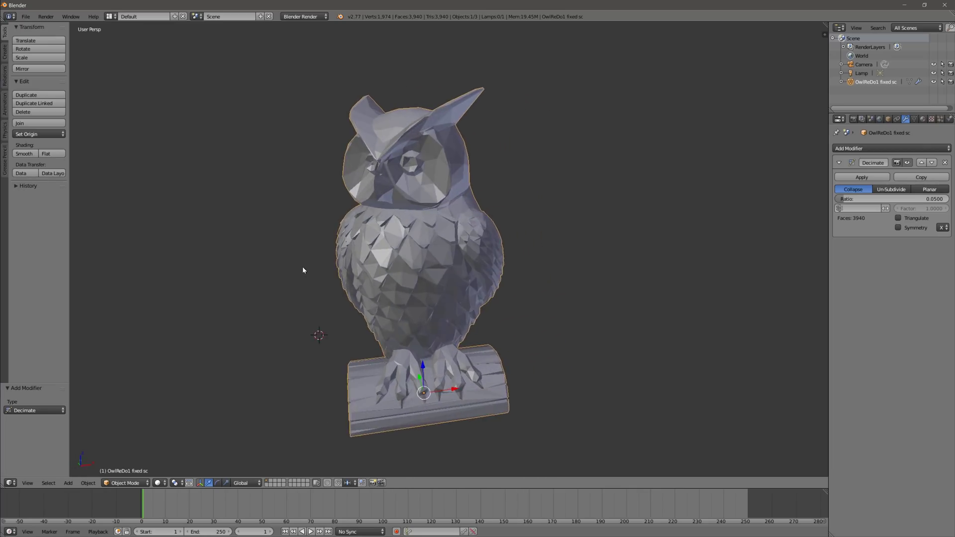
pyautogui.moveTo(305, 268); pyautogui.dragTo(295, 267, button='middle')
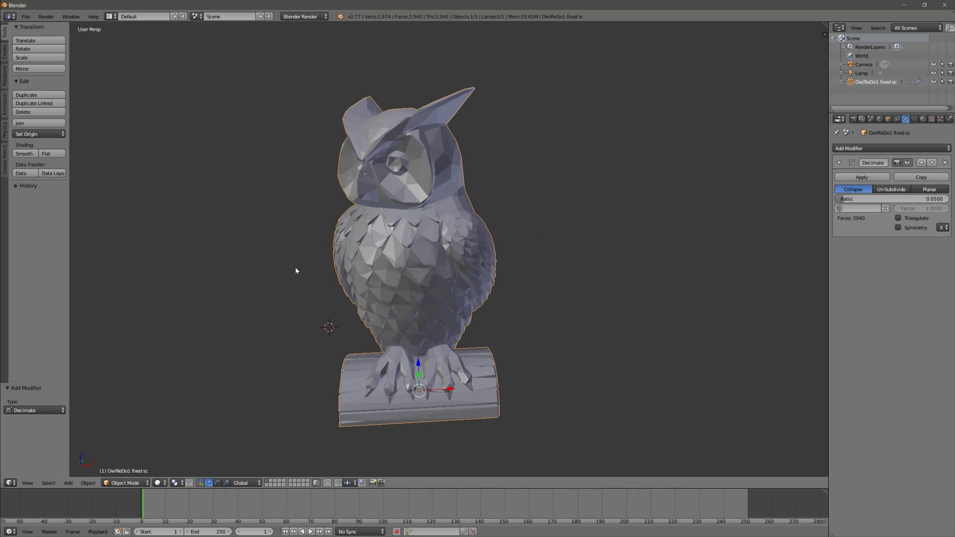
pyautogui.click(882, 149)
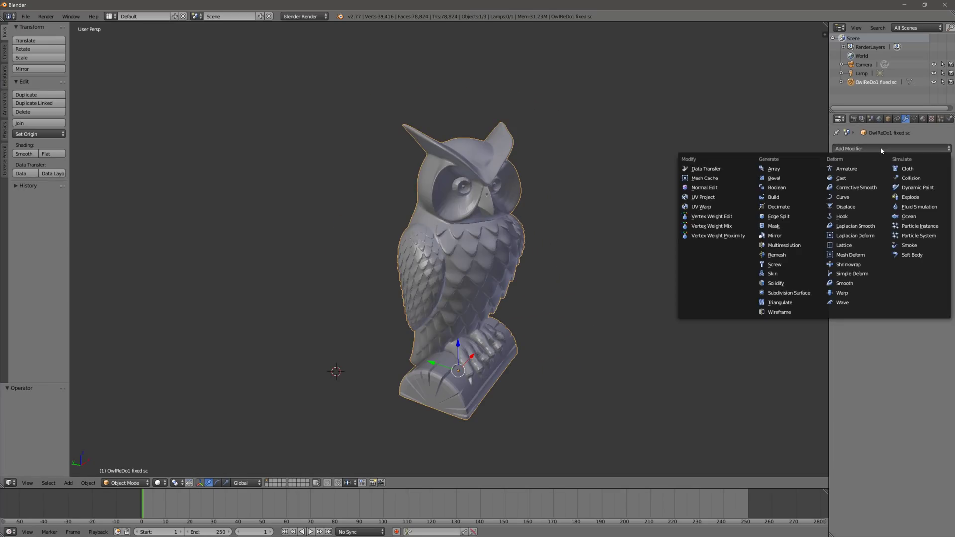
# - Add a Sharp Remesh, raise octree depth to 9 and apply it, giving 490,614 faces
pyautogui.click(776, 255)
pyautogui.moveTo(710, 264); pyautogui.dragTo(539, 299, button='middle')
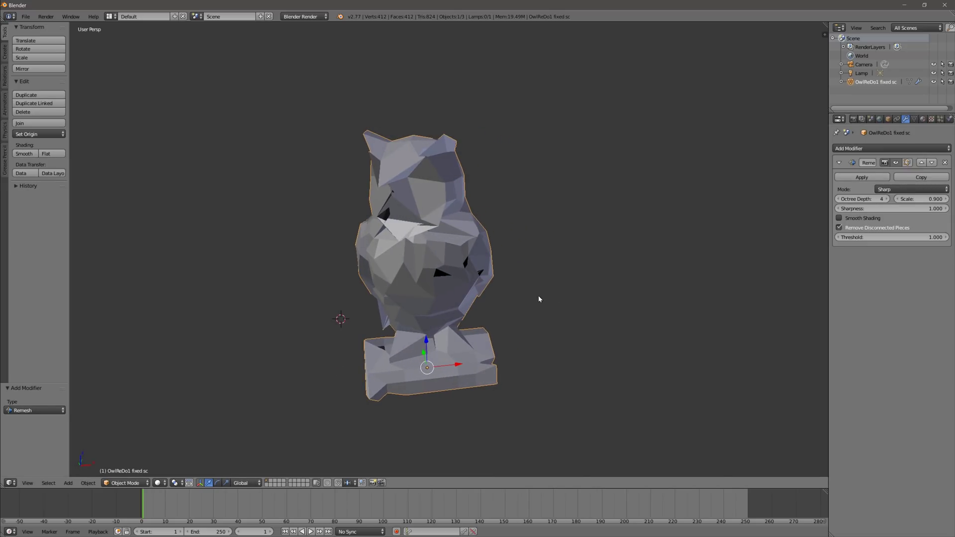
pyautogui.click(886, 199)
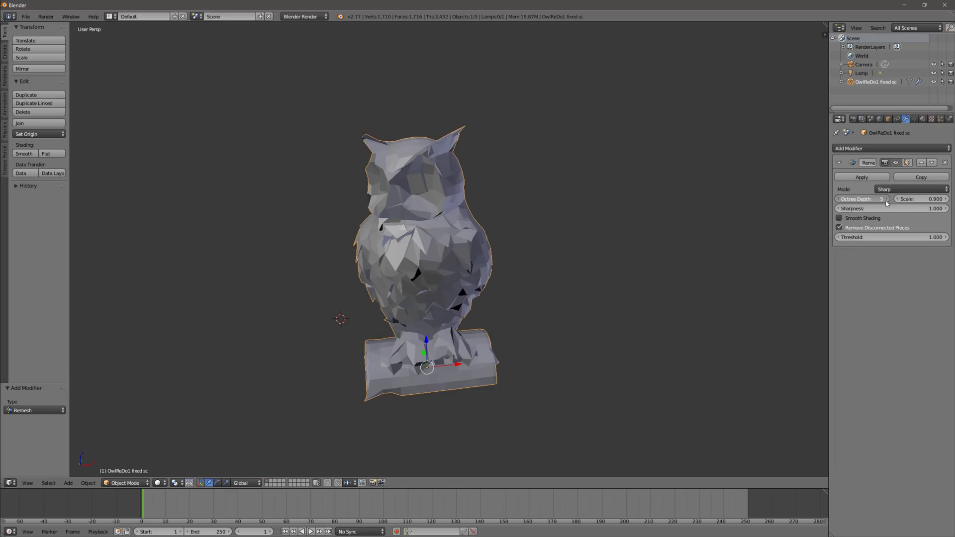
pyautogui.click(886, 200)
pyautogui.click(886, 199)
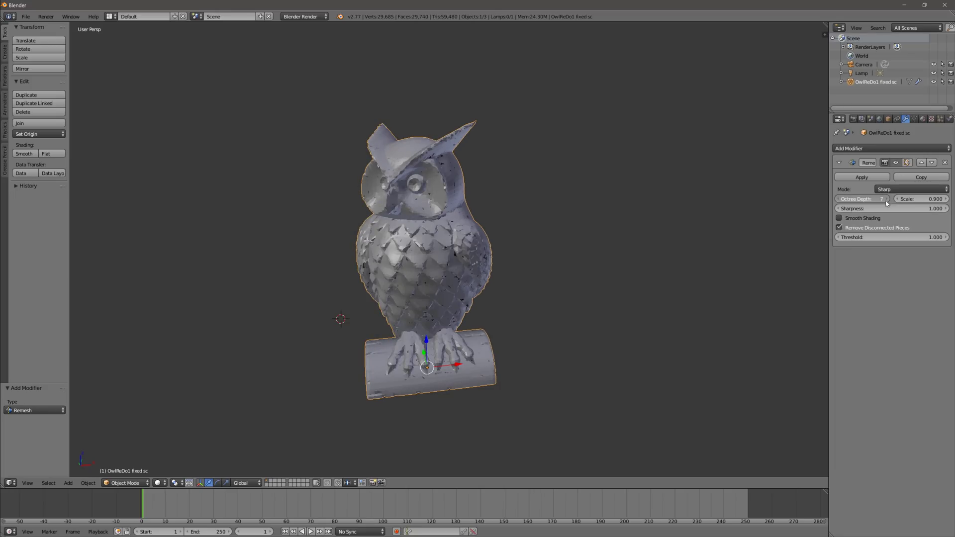
pyautogui.click(887, 200)
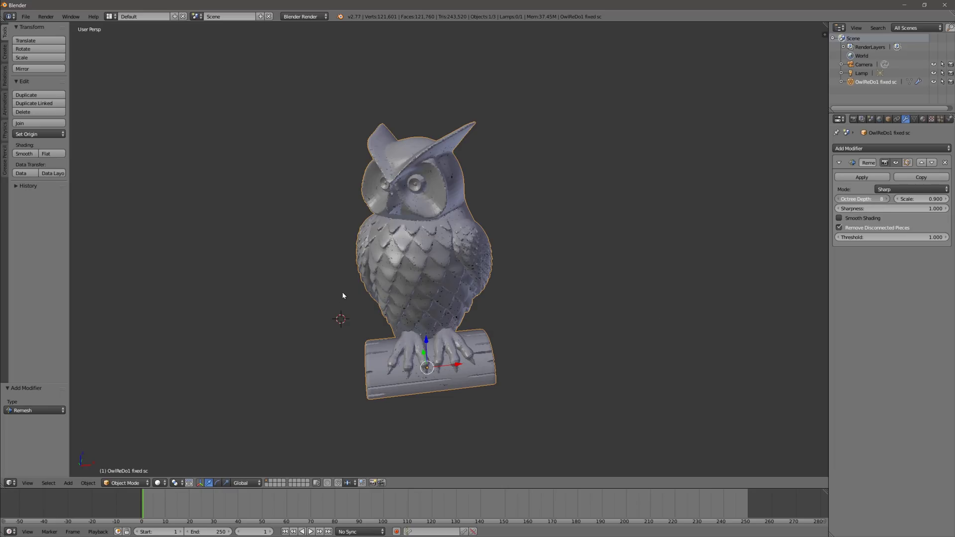
pyautogui.click(860, 177)
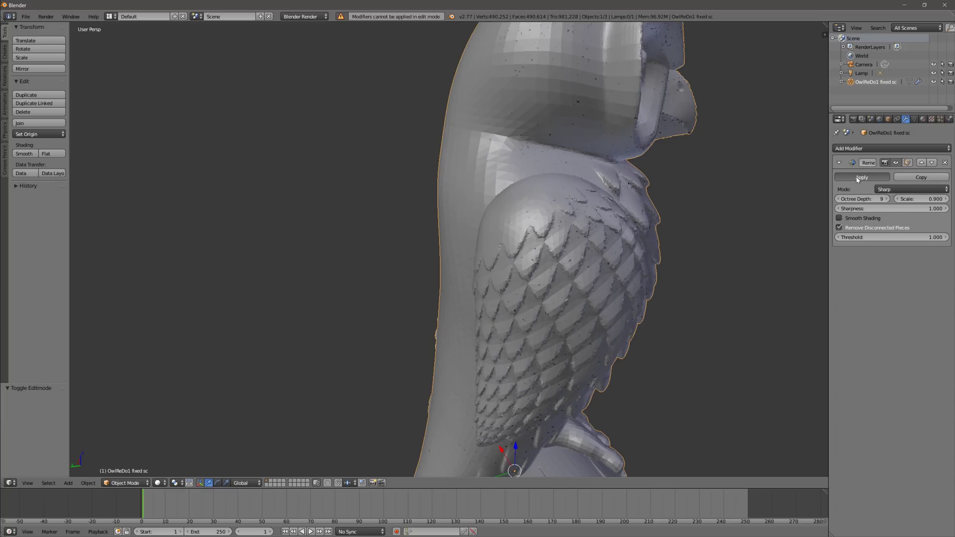
pyautogui.click(861, 177)
pyautogui.click(125, 483)
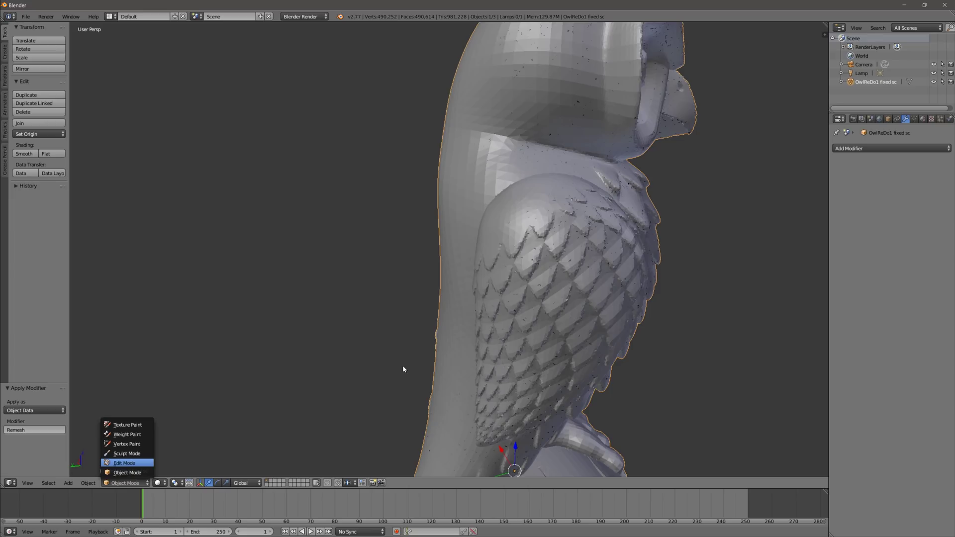
# - Select all and inspect the dense remeshed wireframe, then add a Subdivision Surface modifier
pyautogui.press('a')
pyautogui.scroll(3, 400, 304)
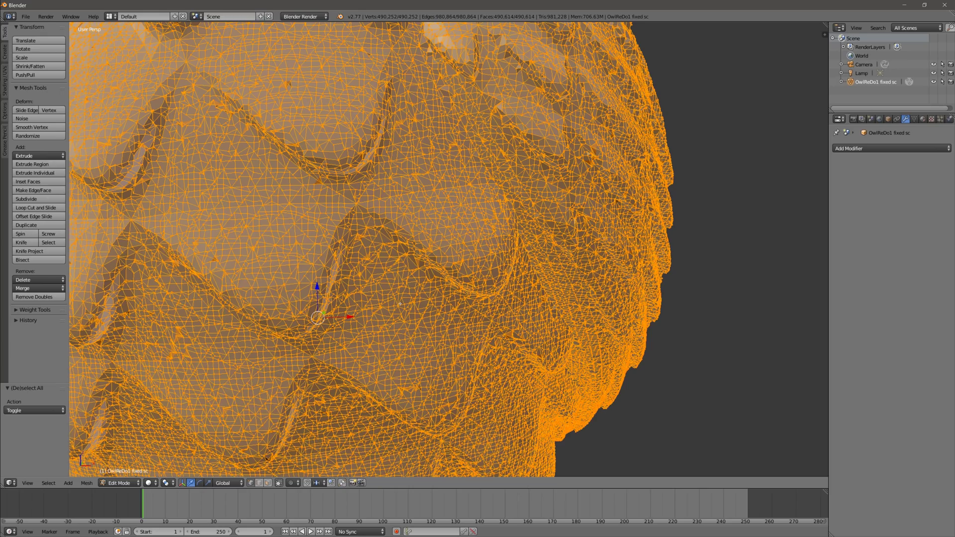
pyautogui.moveTo(231, 293); pyautogui.dragTo(472, 316, button='middle')
pyautogui.scroll(3, 472, 316)
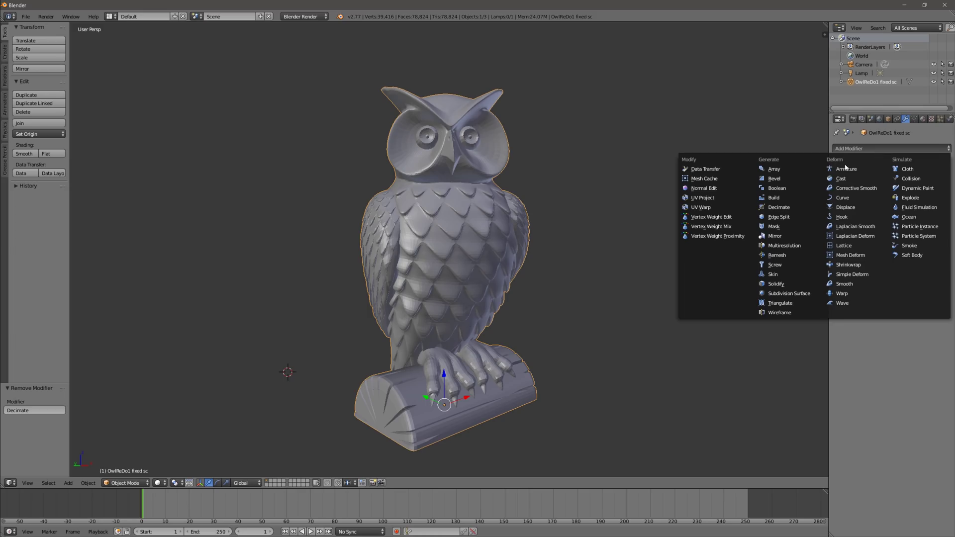
pyautogui.click(799, 297)
# - Toggle the Subdivision Surface's viewport display to compare smooth and faceted owl from several angles
pyautogui.scroll(6, 407, 267)
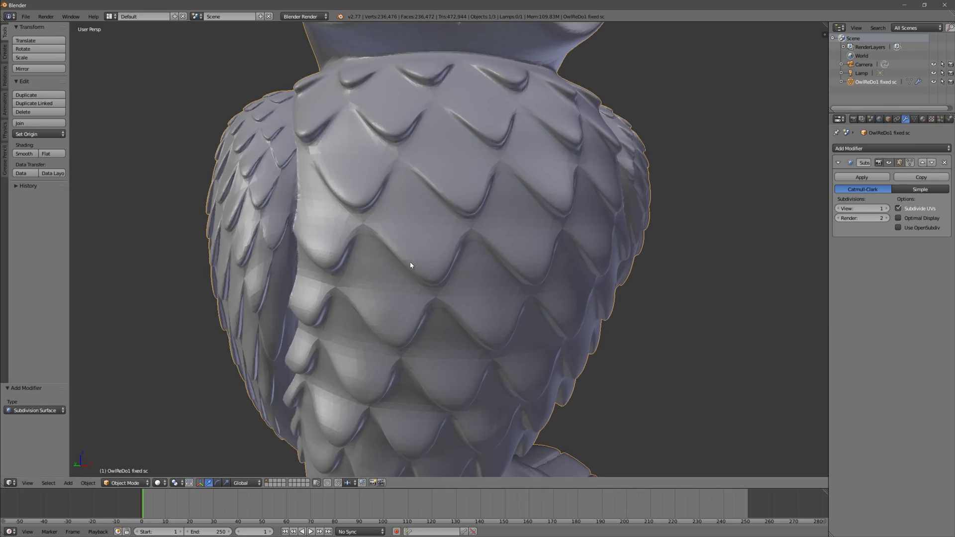
pyautogui.moveTo(398, 270); pyautogui.dragTo(541, 280, button='middle')
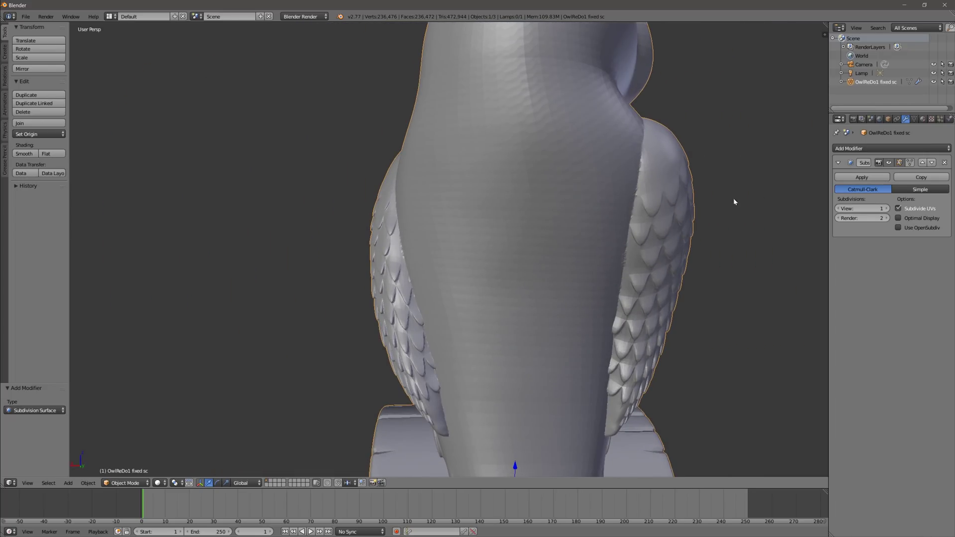
pyautogui.click(889, 163)
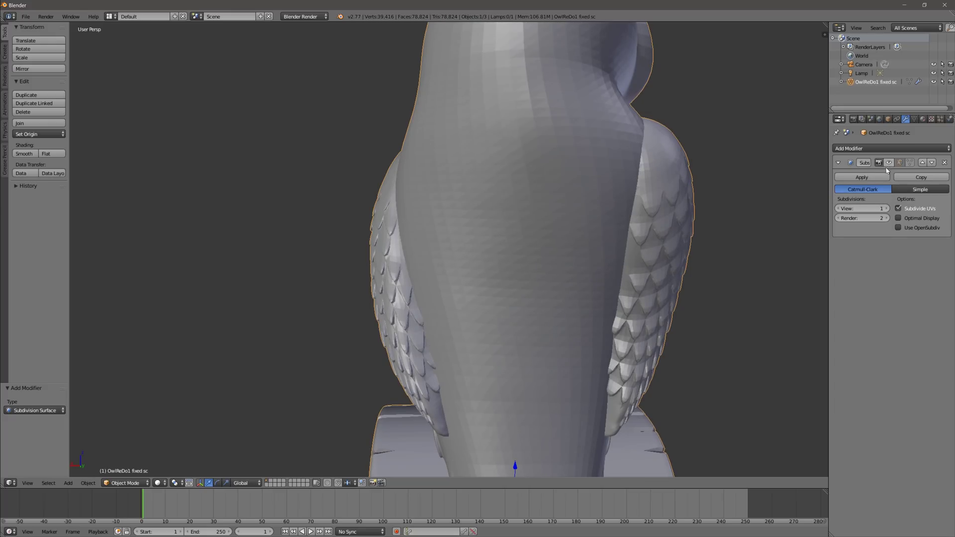
pyautogui.moveTo(587, 258); pyautogui.dragTo(524, 263, button='middle')
pyautogui.scroll(-3, 523, 263)
pyautogui.scroll(2, 494, 270)
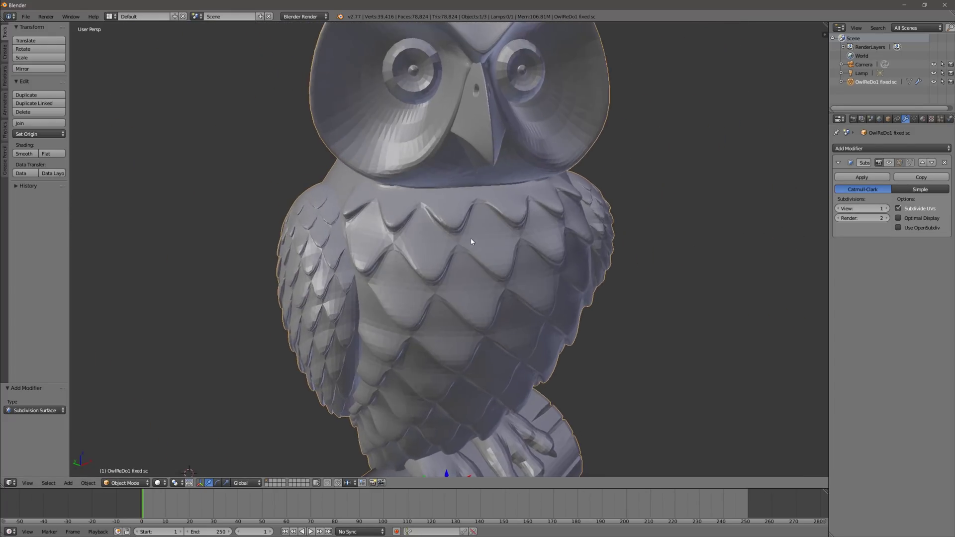
pyautogui.moveTo(472, 242); pyautogui.dragTo(473, 248, button='middle')
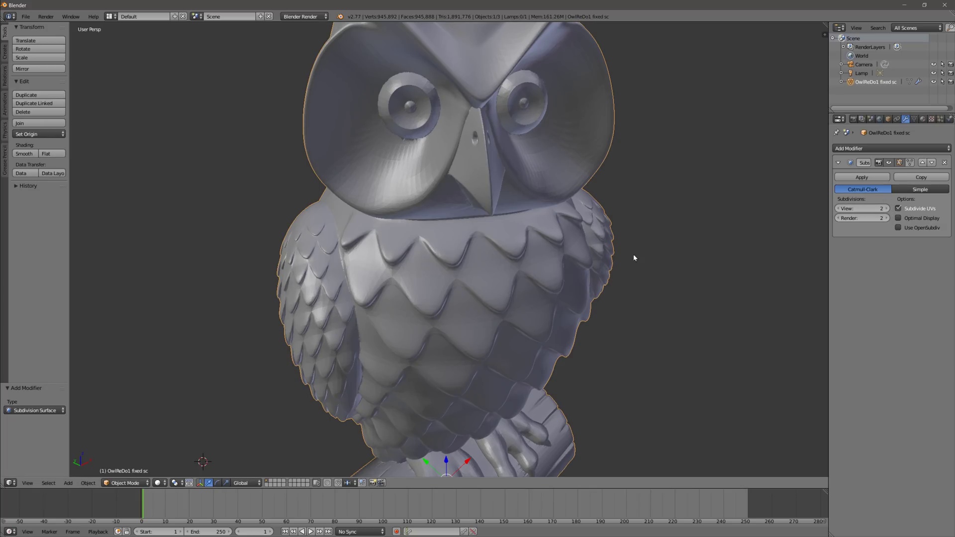
pyautogui.moveTo(484, 303); pyautogui.dragTo(528, 279, button='middle')
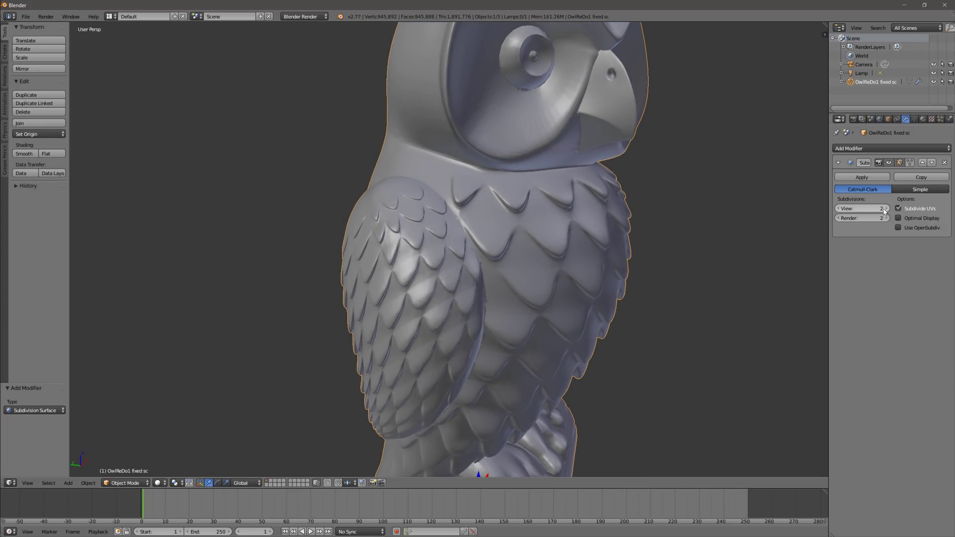
pyautogui.moveTo(795, 219); pyautogui.dragTo(713, 235, button='middle')
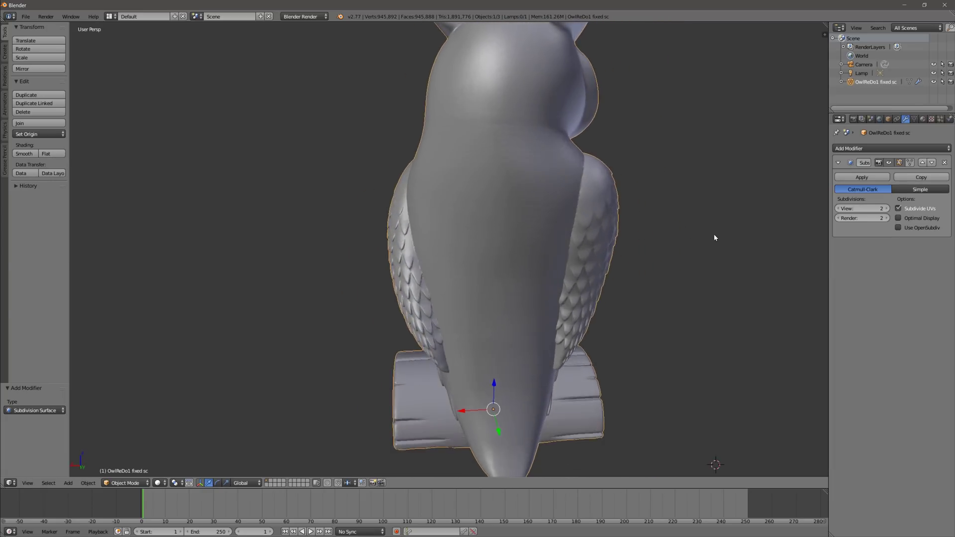
# - Undo the last change and switch the owl into Edit Mode
pyautogui.hotkey('ctrl', 'z')
pyautogui.press('Tab')
pyautogui.scroll(6, 714, 236)
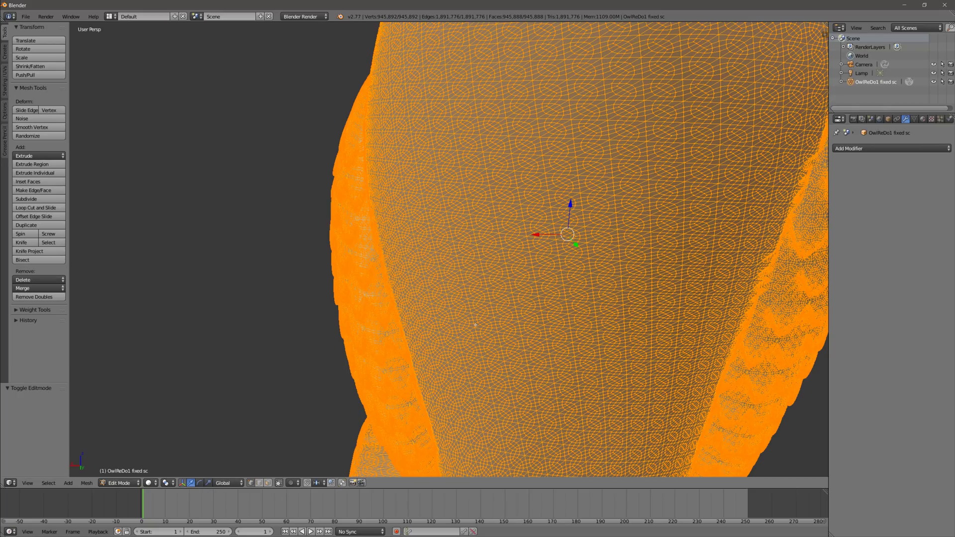
pyautogui.moveTo(366, 313); pyautogui.dragTo(409, 282, button='middle')
pyautogui.press('Tab')
pyautogui.hotkey('ctrl', 'shift', 'z')
pyautogui.scroll(3, 493, 301)
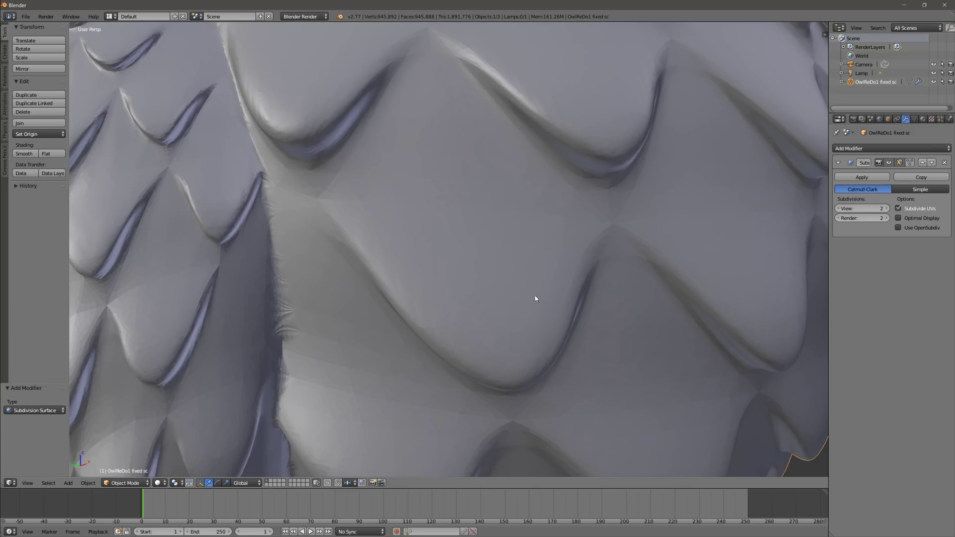
pyautogui.moveTo(549, 334); pyautogui.dragTo(473, 309, button='middle')
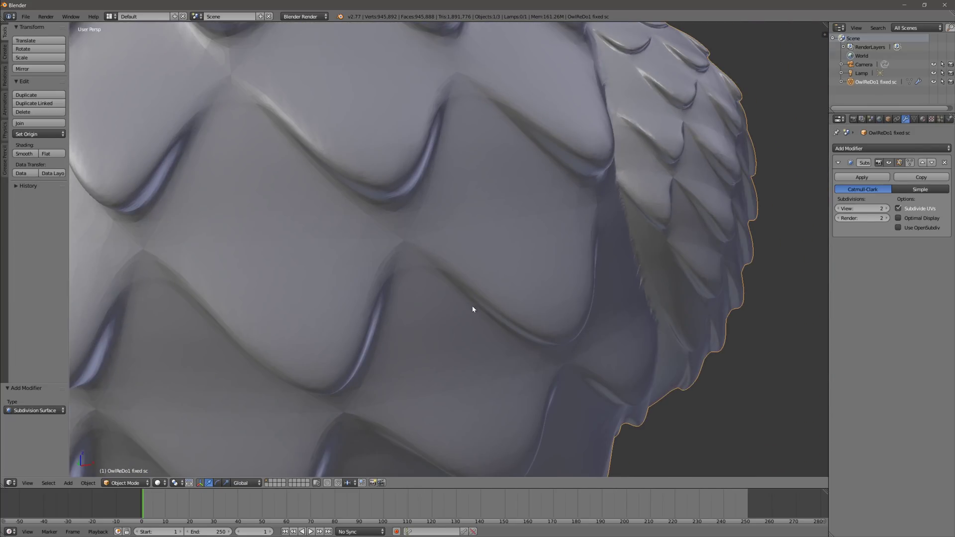
pyautogui.click(888, 164)
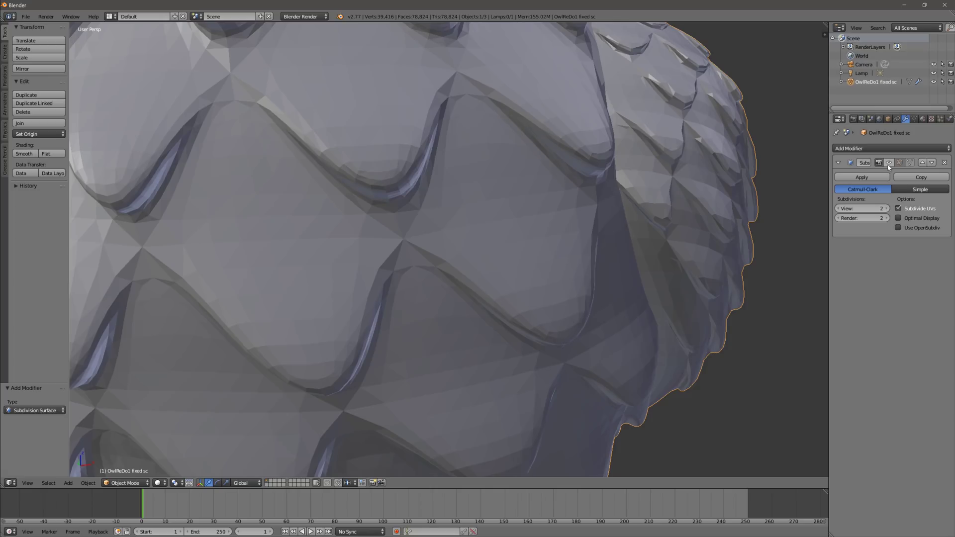
pyautogui.hotkey('ctrl', 'z')
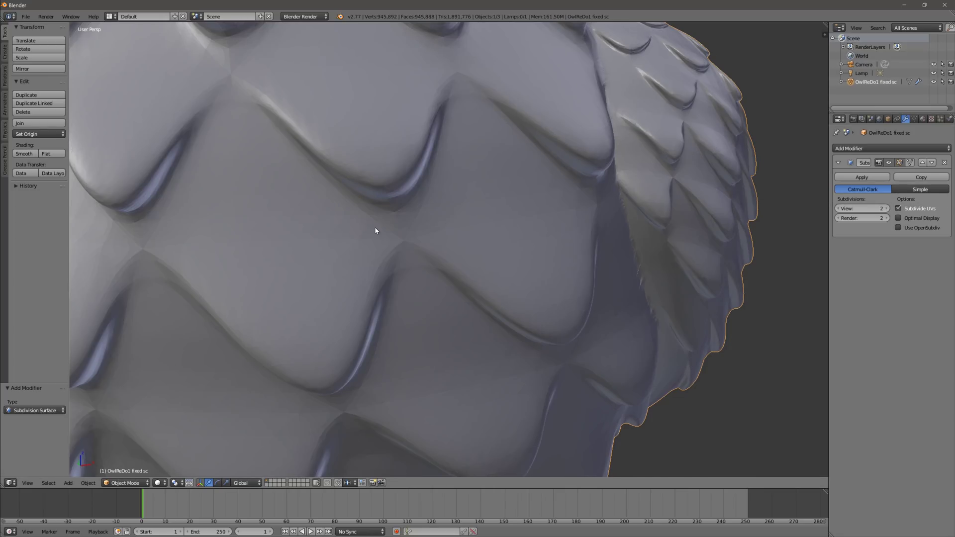
pyautogui.moveTo(376, 230); pyautogui.dragTo(419, 220, button='middle')
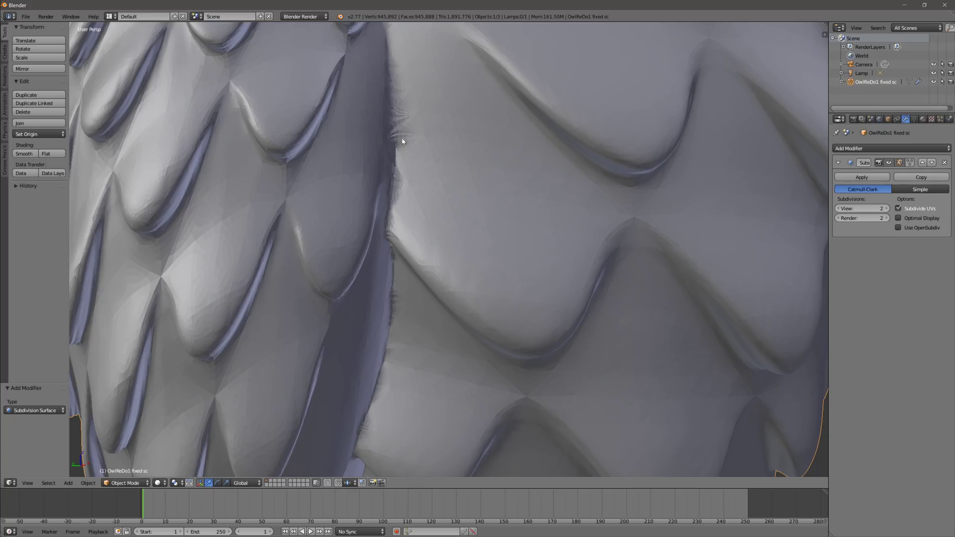
pyautogui.moveTo(401, 138); pyautogui.dragTo(391, 144, button='middle')
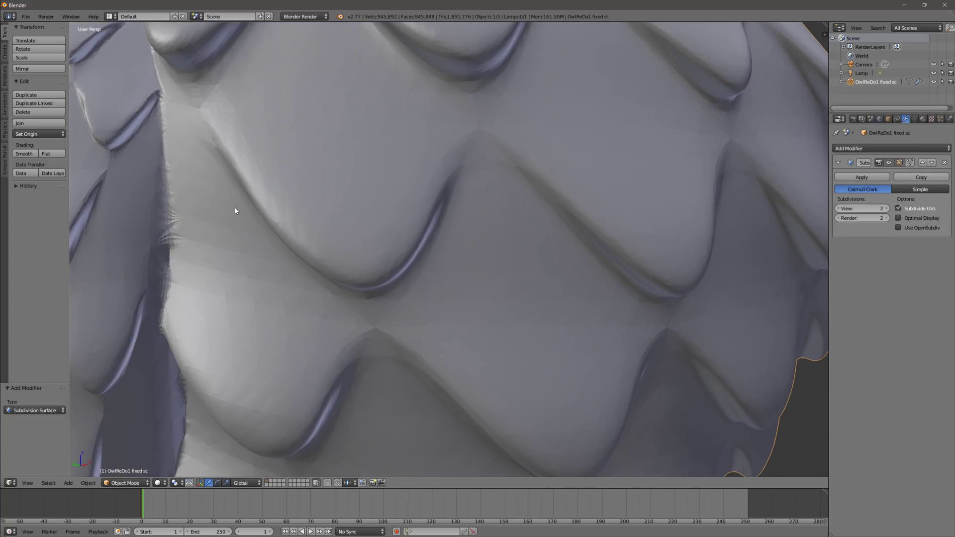
pyautogui.scroll(-10, 159, 100)
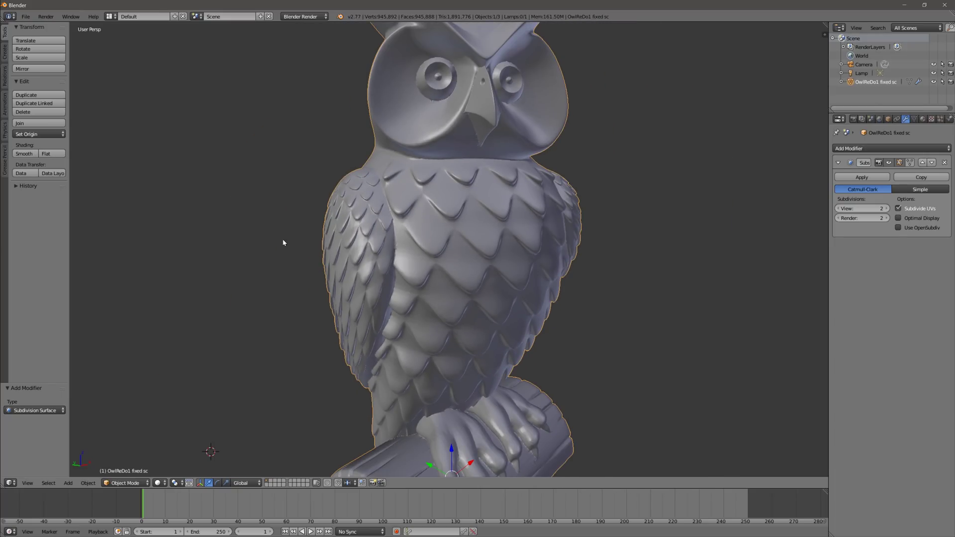
pyautogui.moveTo(283, 241); pyautogui.dragTo(470, 250, button='middle')
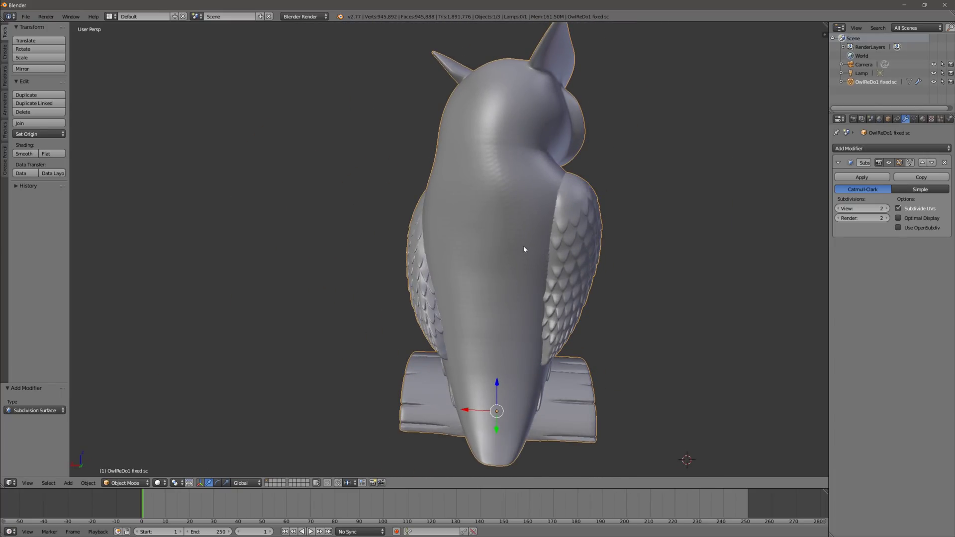
pyautogui.scroll(2, 522, 250)
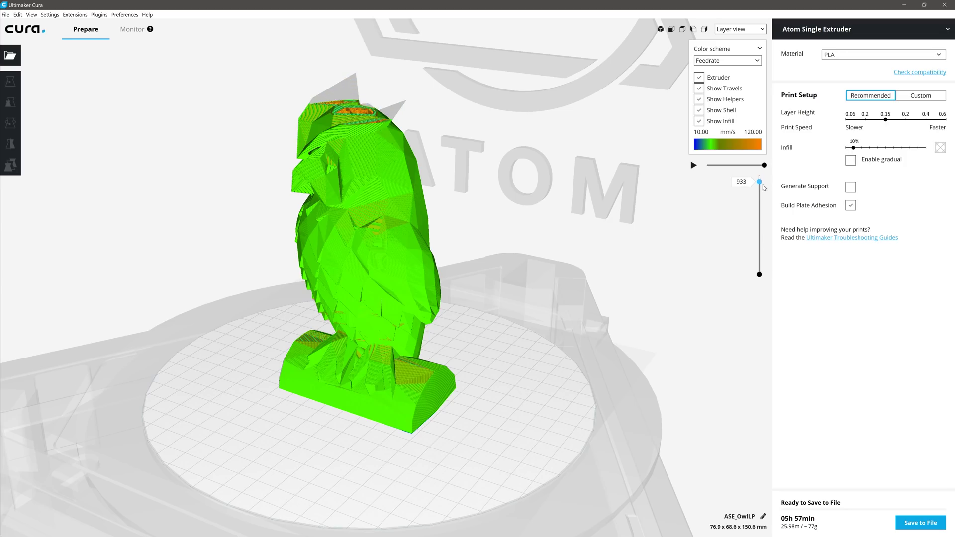
pyautogui.moveTo(759, 180); pyautogui.dragTo(767, 284)
# - Sink the owl to Z -1.8583 mm and drag the layer slider down to preview layer 1
pyautogui.scroll(6, 395, 418)
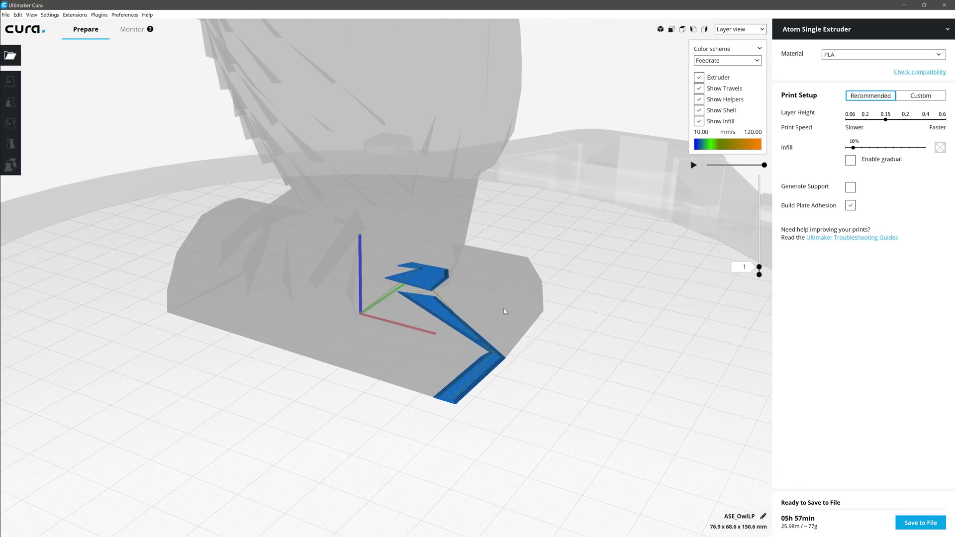
pyautogui.scroll(-10, 505, 311)
pyautogui.click(375, 230)
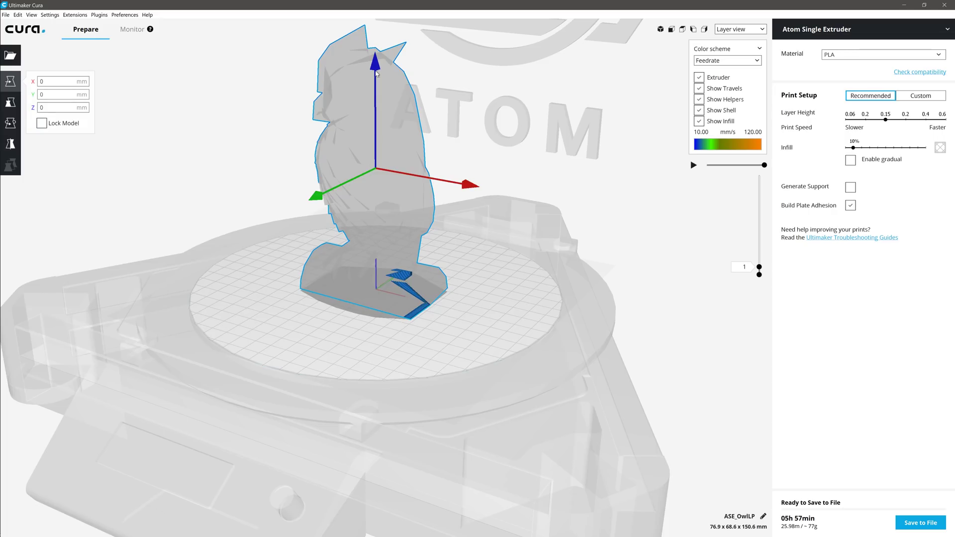
pyautogui.moveTo(376, 66); pyautogui.dragTo(376, 70)
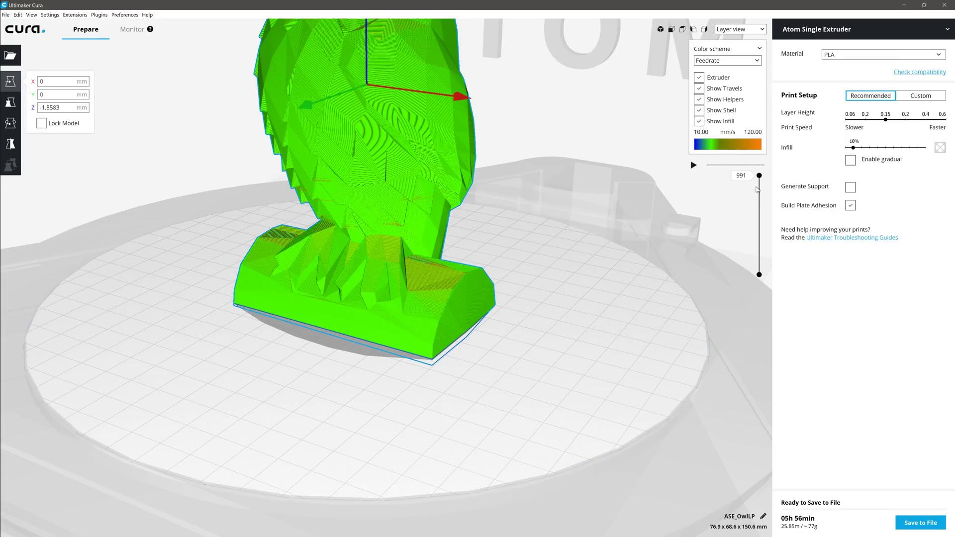
pyautogui.moveTo(758, 176); pyautogui.dragTo(766, 294)
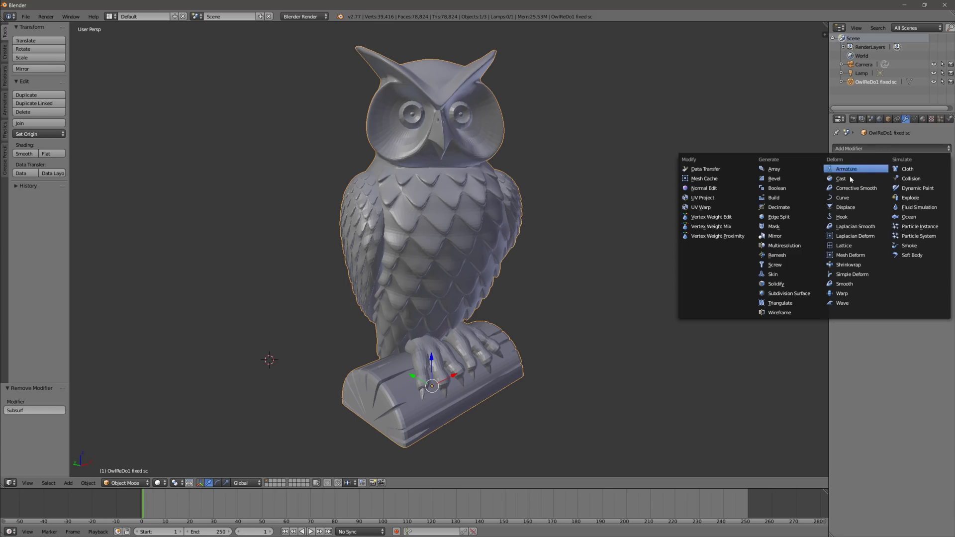
# - Add a Wireframe modifier and orbit and zoom around the wireframe owl
pyautogui.click(780, 313)
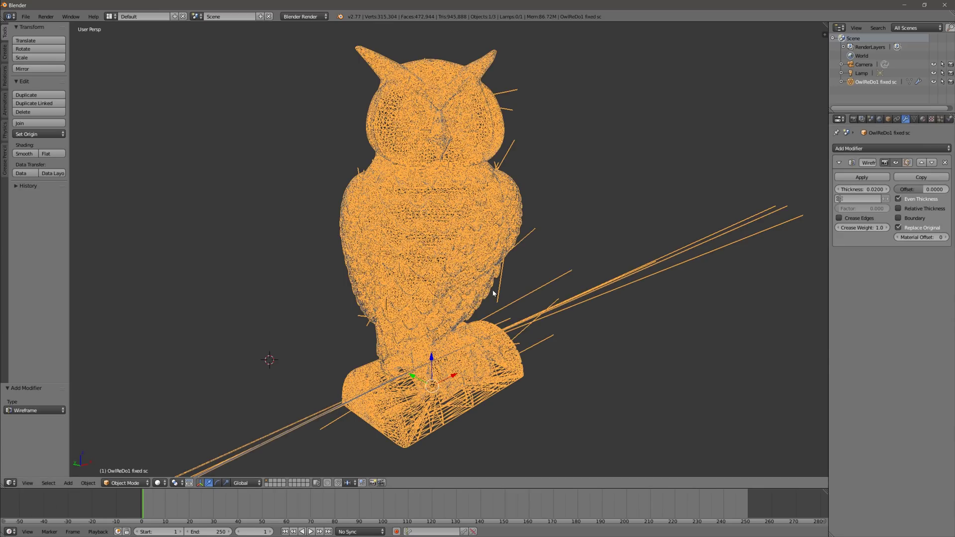
pyautogui.moveTo(416, 277); pyautogui.dragTo(483, 256, button='middle')
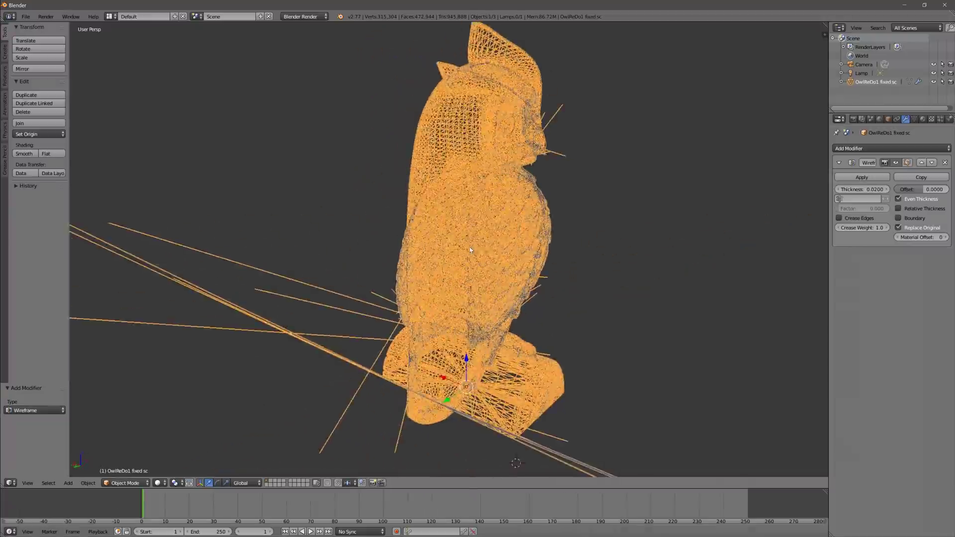
pyautogui.scroll(8, 483, 256)
pyautogui.scroll(6, 484, 256)
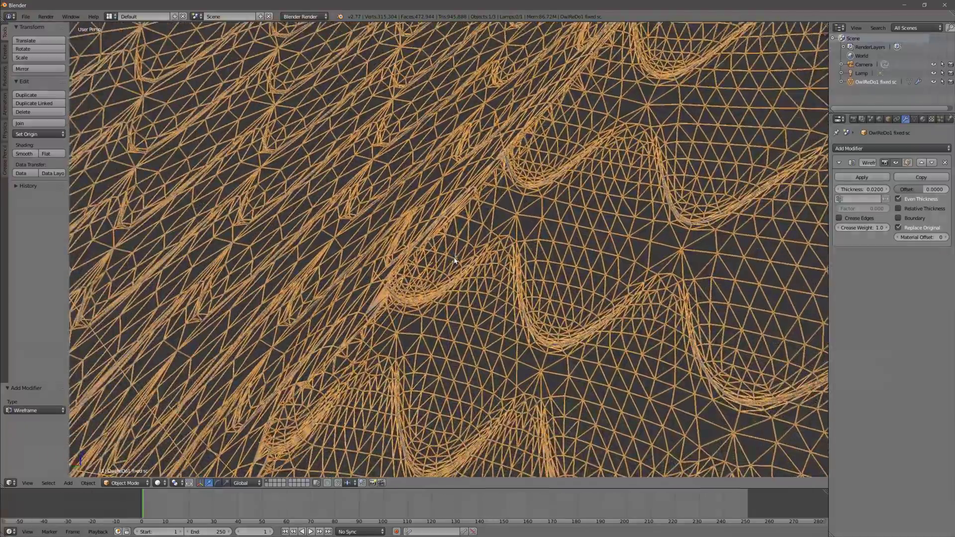
pyautogui.scroll(-14, 374, 282)
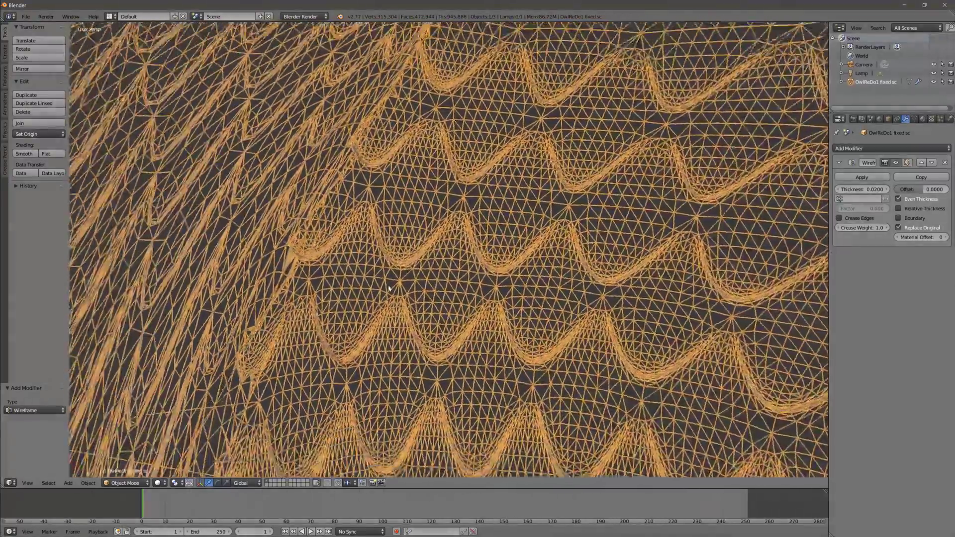
pyautogui.scroll(5, 324, 290)
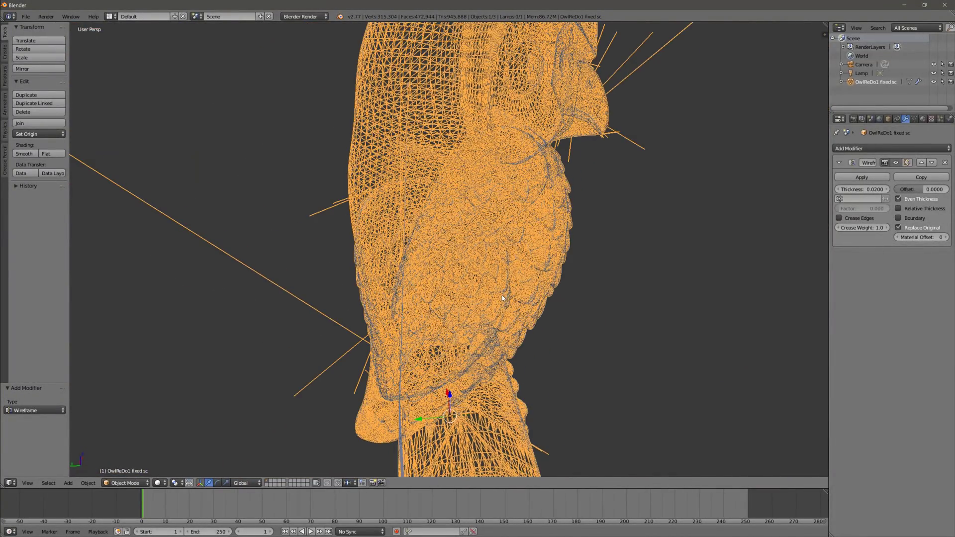
pyautogui.moveTo(323, 290); pyautogui.dragTo(410, 271, button='middle')
pyautogui.scroll(3, 411, 271)
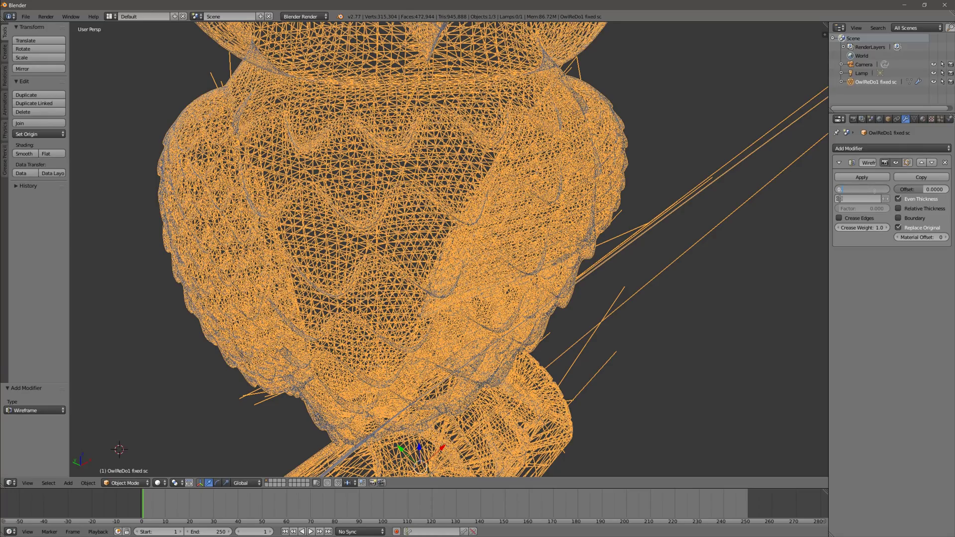
# - Set the wireframe thickness to 0.5 and inspect the 472,944-face lattice shell
pyautogui.press('Return')
pyautogui.scroll(-10, 718, 228)
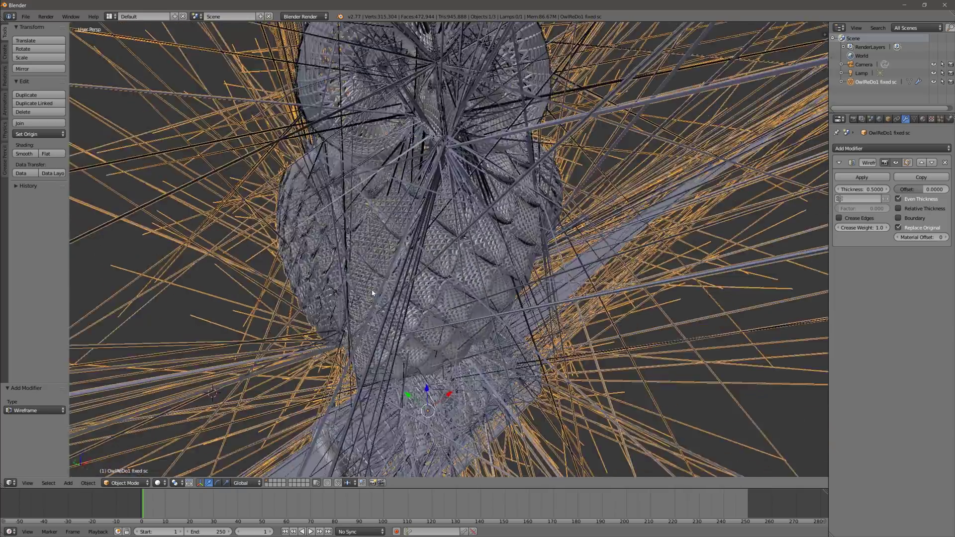
pyautogui.scroll(15, 373, 292)
pyautogui.scroll(-5, 373, 289)
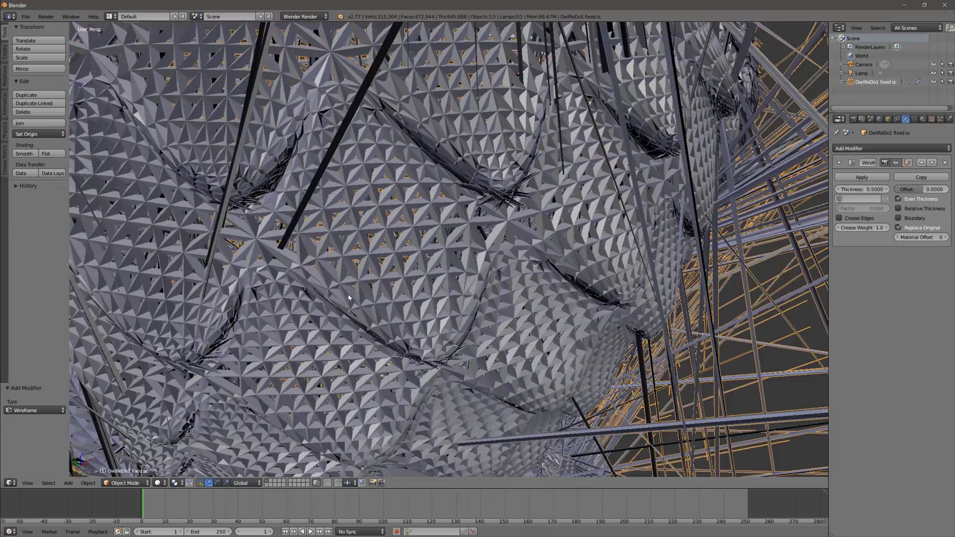
pyautogui.scroll(-15, 348, 297)
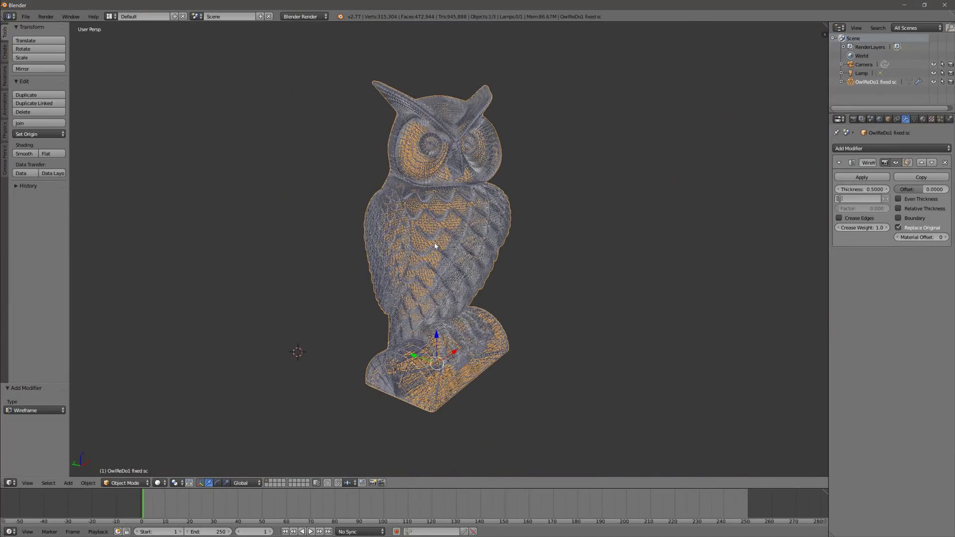
pyautogui.moveTo(434, 246)
pyautogui.mouseDown(button='middle')
pyautogui.moveTo(335, 222)
pyautogui.moveTo(574, 252)
pyautogui.moveTo(607, 314)
pyautogui.moveTo(524, 247)
pyautogui.moveTo(446, 245)
pyautogui.mouseUp(button='middle')
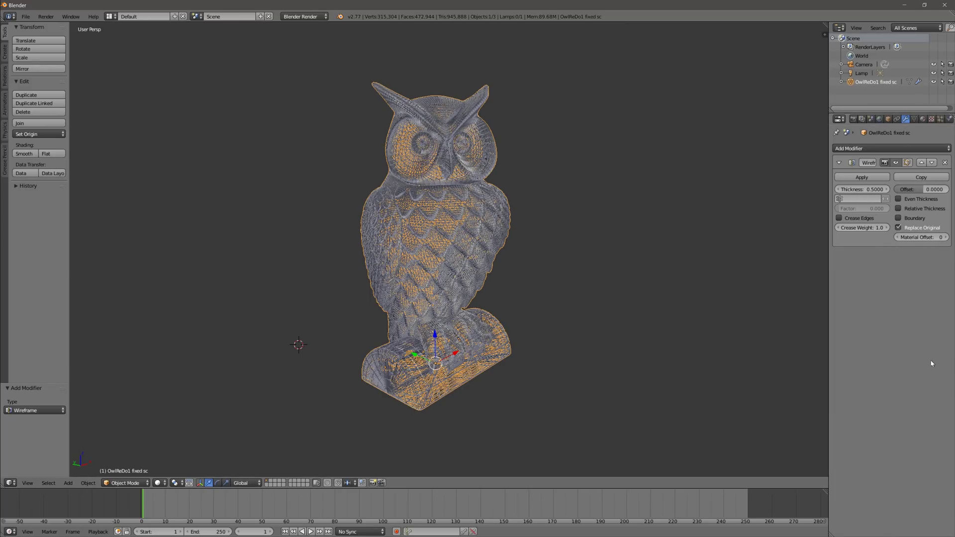
pyautogui.click(868, 148)
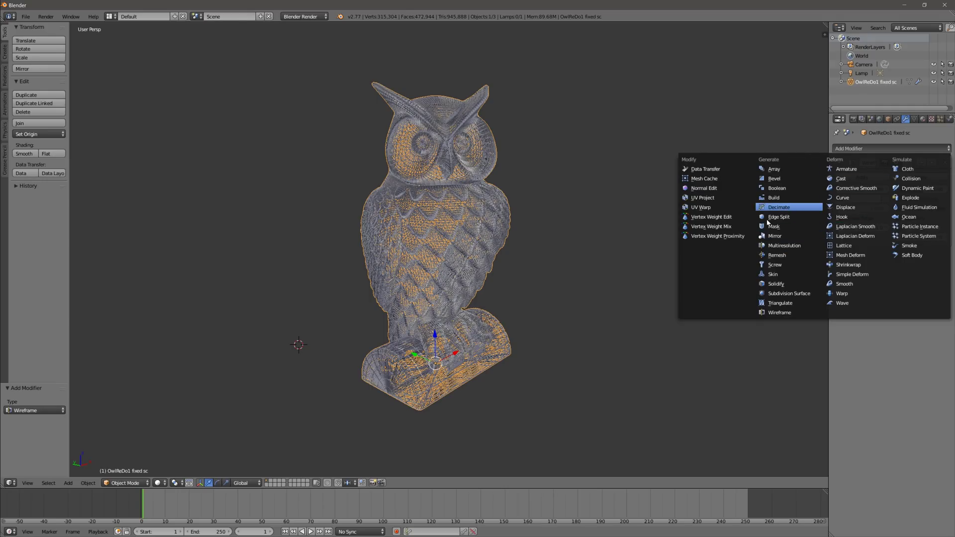
# - Add a Decimate modifier with ratio 0.05, moved above the Wireframe in the stack
pyautogui.click(778, 207)
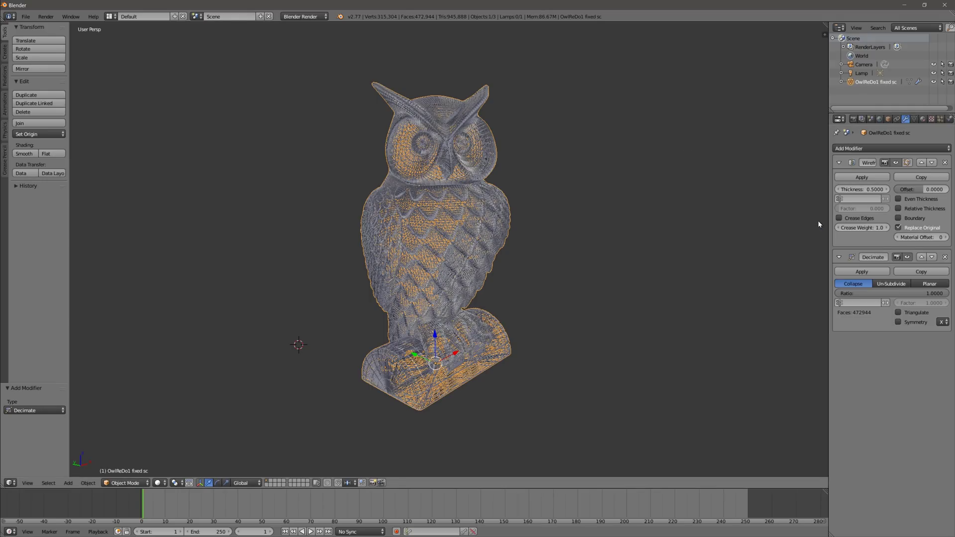
pyautogui.click(920, 256)
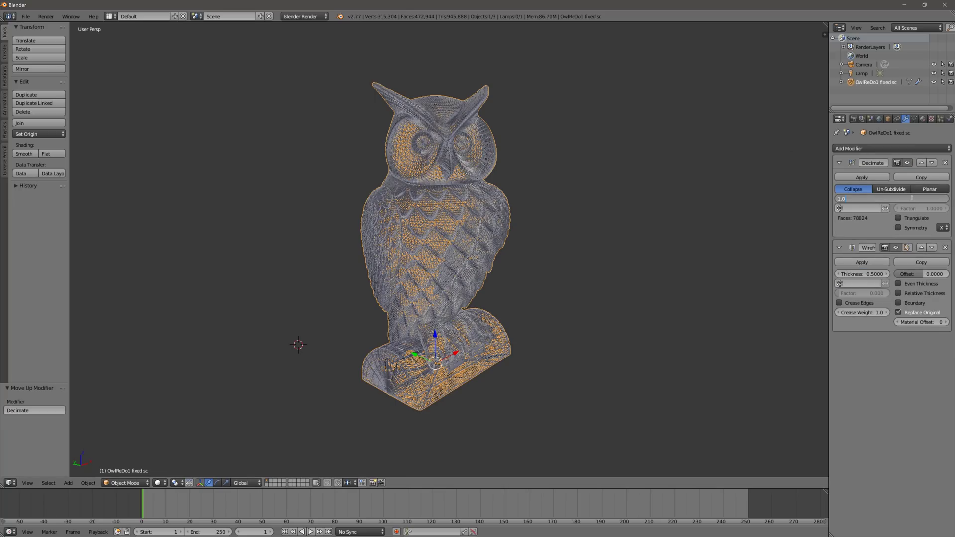
pyautogui.click(890, 199)
pyautogui.write('0.05')
pyautogui.press('Return')
pyautogui.scroll(3, 403, 247)
pyautogui.scroll(-4, 403, 247)
pyautogui.moveTo(403, 248); pyautogui.dragTo(591, 304, button='middle')
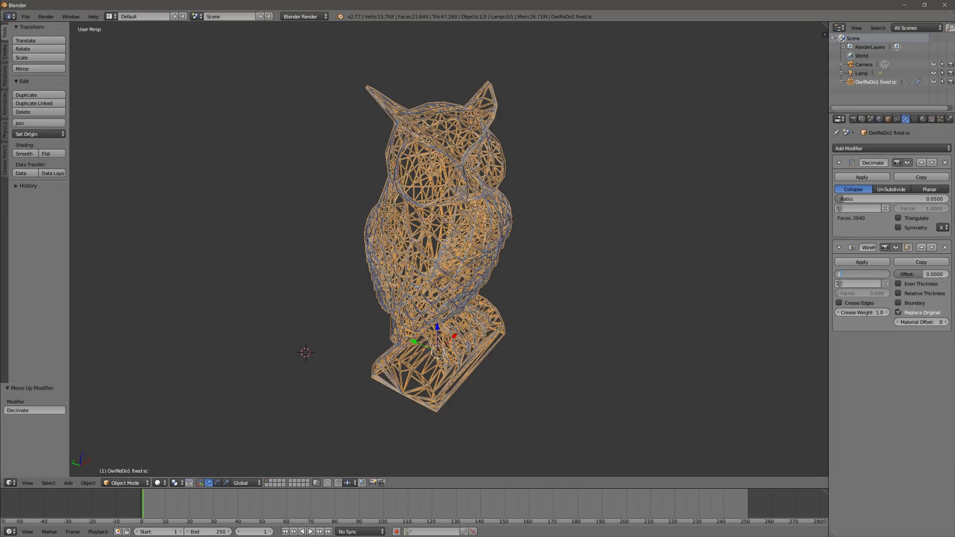
# - Raise the wireframe thickness to 3 and orbit around the chunky low-poly owl
pyautogui.write('3')
pyautogui.press('Return')
pyautogui.moveTo(498, 298); pyautogui.dragTo(727, 292, button='middle')
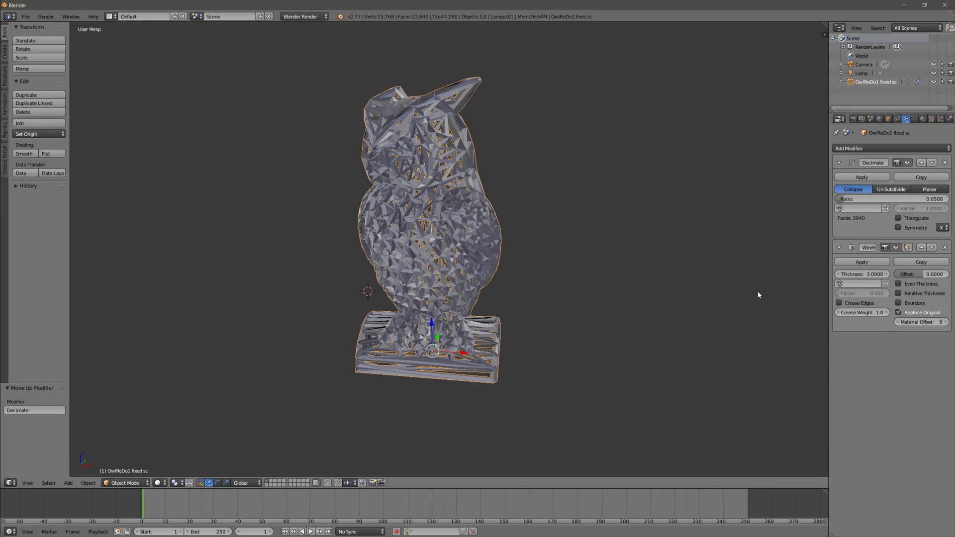
pyautogui.moveTo(359, 254); pyautogui.dragTo(580, 260, button='middle')
pyautogui.doubleClick(874, 274)
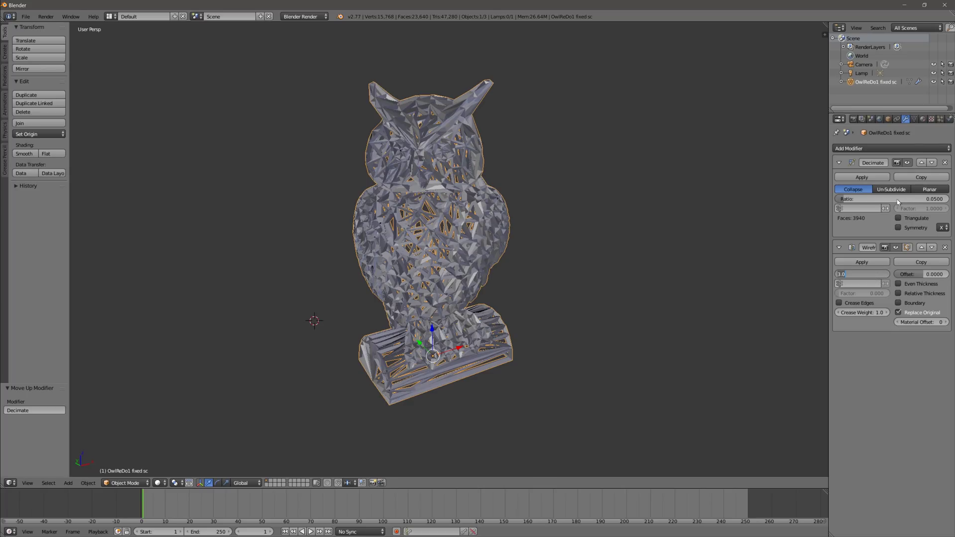
# - Lower the Decimate ratio from 0.04 through 0.03 to 0.01, leaving the owl 788 faces
pyautogui.doubleClick(864, 199)
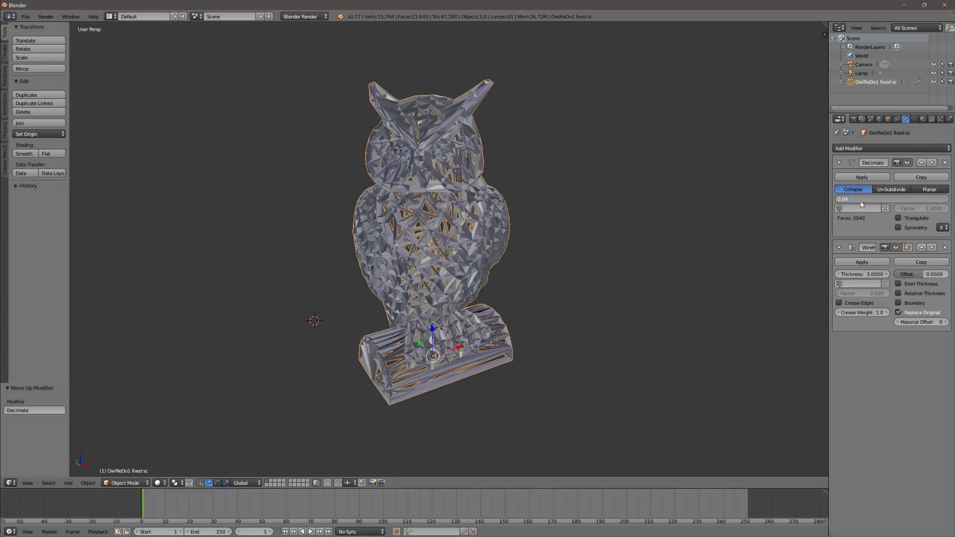
pyautogui.write('0.04')
pyautogui.press('Return')
pyautogui.moveTo(572, 208); pyautogui.dragTo(709, 227, button='middle')
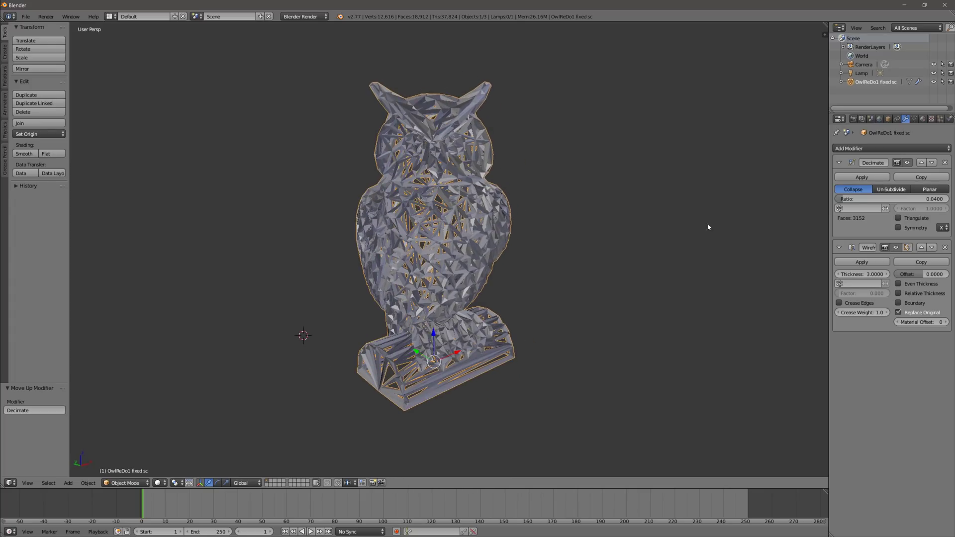
pyautogui.doubleClick(901, 198)
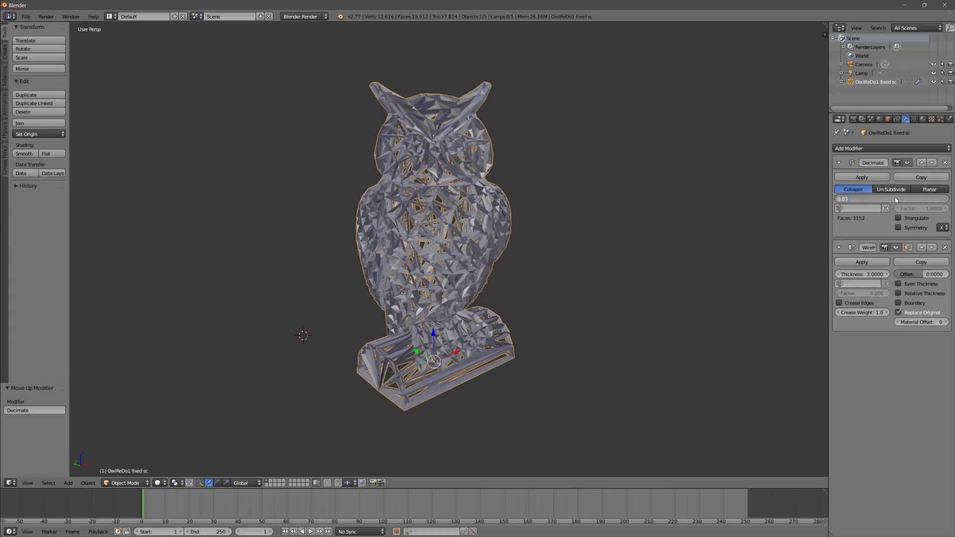
pyautogui.press('Return')
pyautogui.moveTo(437, 284)
pyautogui.mouseDown(button='middle')
pyautogui.moveTo(634, 317)
pyautogui.moveTo(480, 437)
pyautogui.moveTo(300, 335)
pyautogui.moveTo(427, 273)
pyautogui.mouseUp(button='middle')
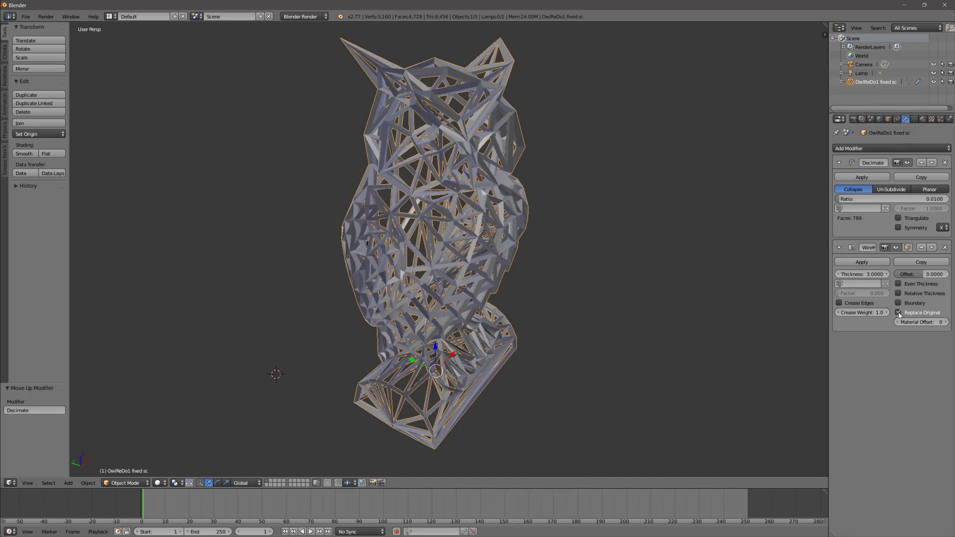
pyautogui.click(897, 312)
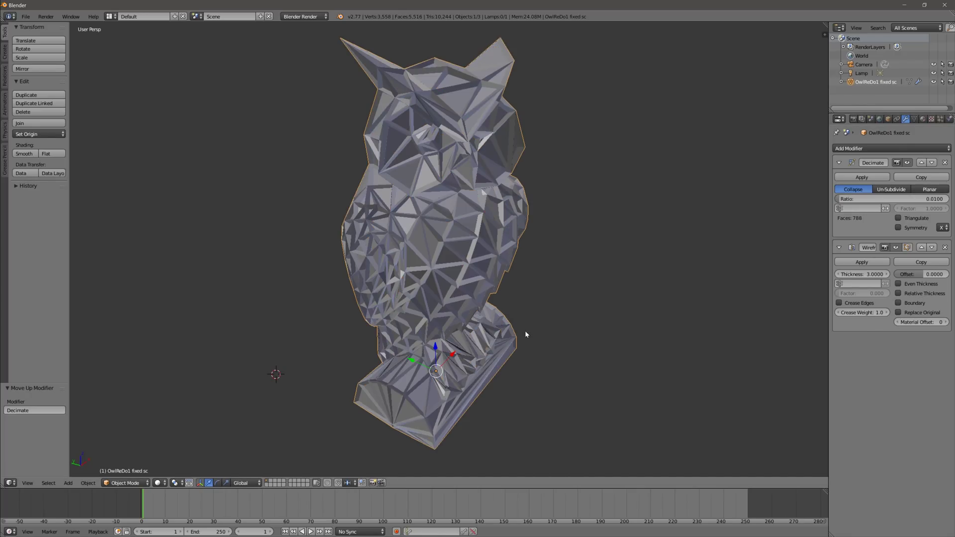
pyautogui.moveTo(570, 329); pyautogui.dragTo(440, 244, button='middle')
pyautogui.scroll(4, 380, 297)
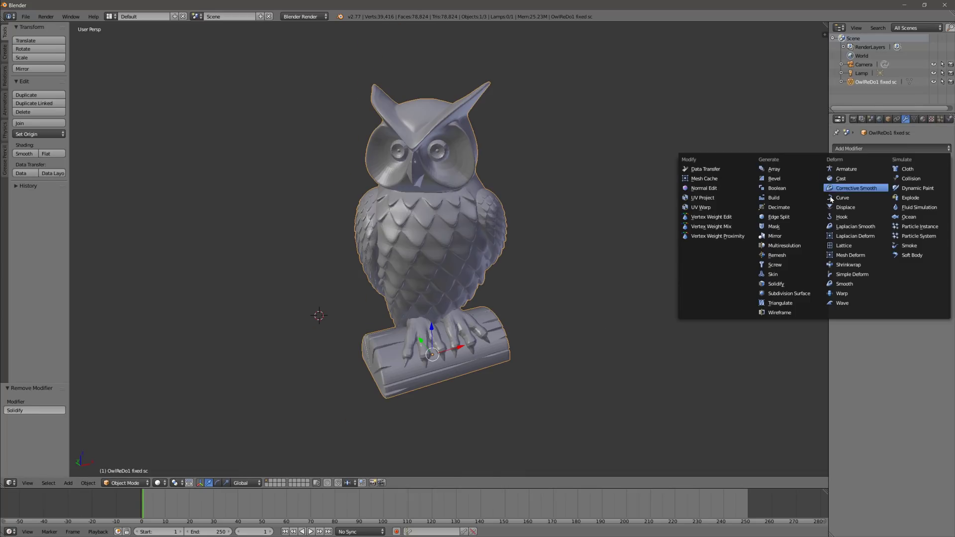
# - Add a Solidify modifier with offset 1 and thickness 7.181 to puff up the owl
pyautogui.click(776, 284)
pyautogui.moveTo(920, 189); pyautogui.dragTo(950, 189)
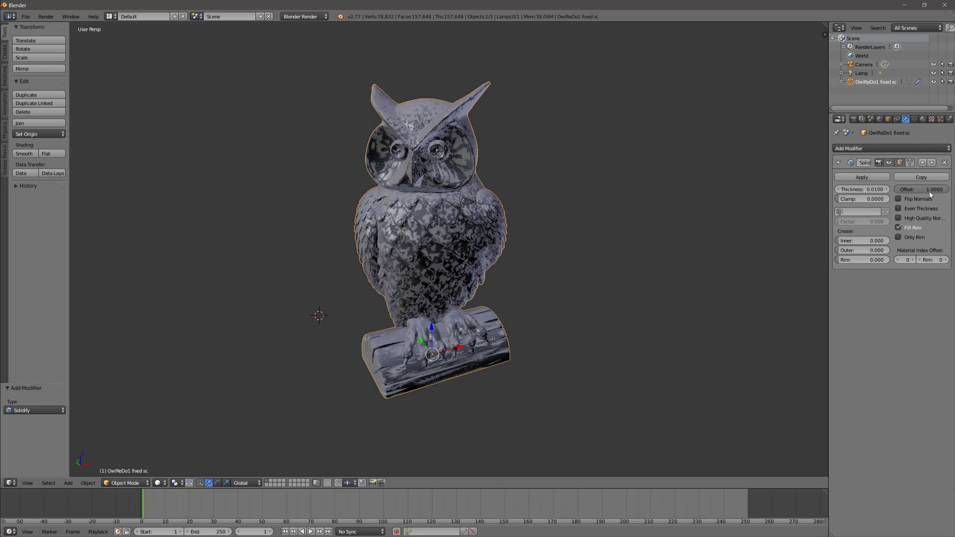
pyautogui.moveTo(856, 193); pyautogui.dragTo(942, 189)
pyautogui.moveTo(373, 225)
pyautogui.mouseDown(button='middle')
pyautogui.moveTo(497, 222)
pyautogui.moveTo(368, 215)
pyautogui.mouseUp(button='middle')
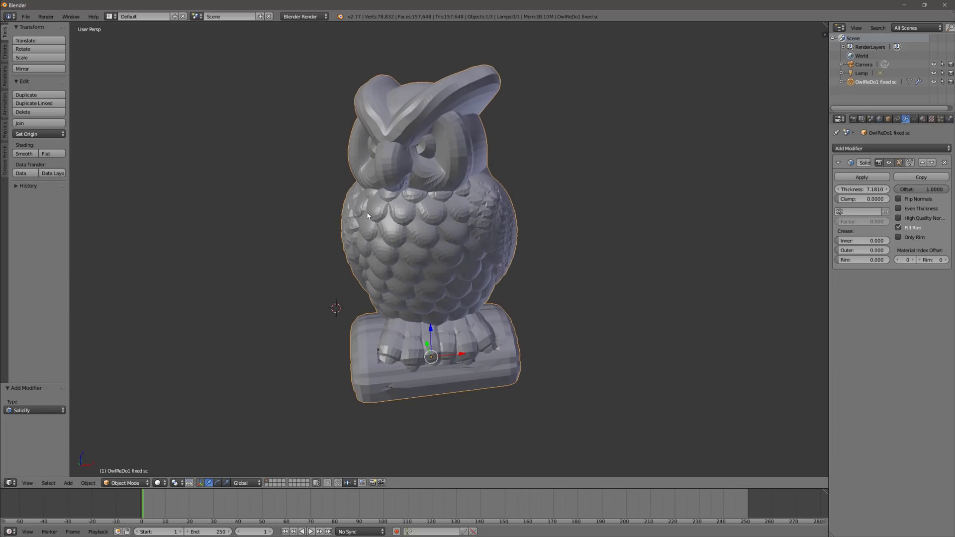
# - Add a Subdivision Surface modifier and move it ahead of the Solidify
pyautogui.click(890, 148)
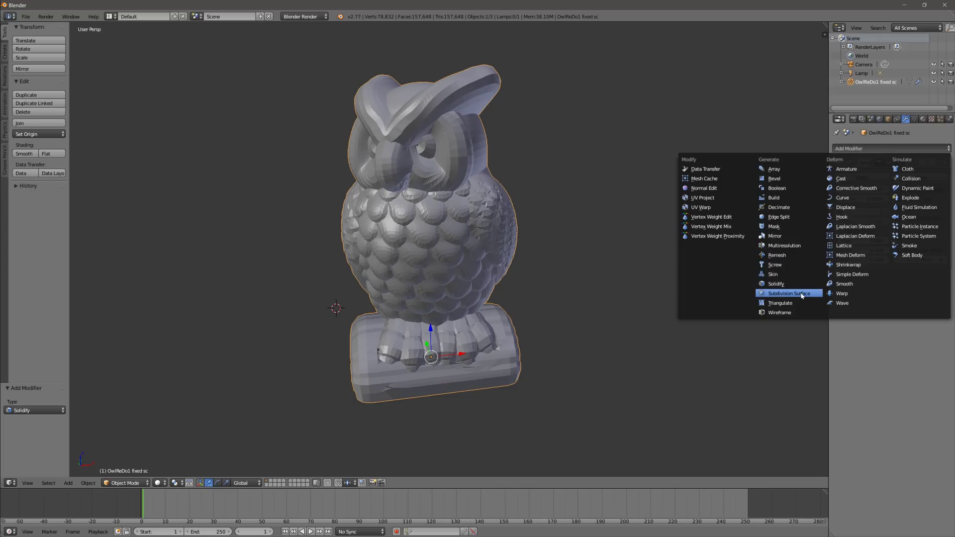
pyautogui.press('Return')
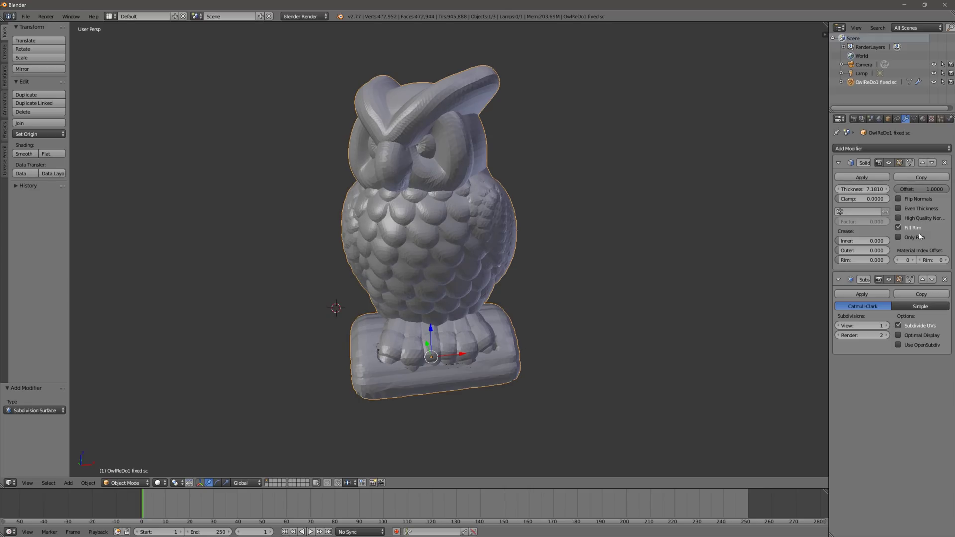
pyautogui.click(923, 280)
pyautogui.moveTo(493, 253); pyautogui.dragTo(432, 241, button='middle')
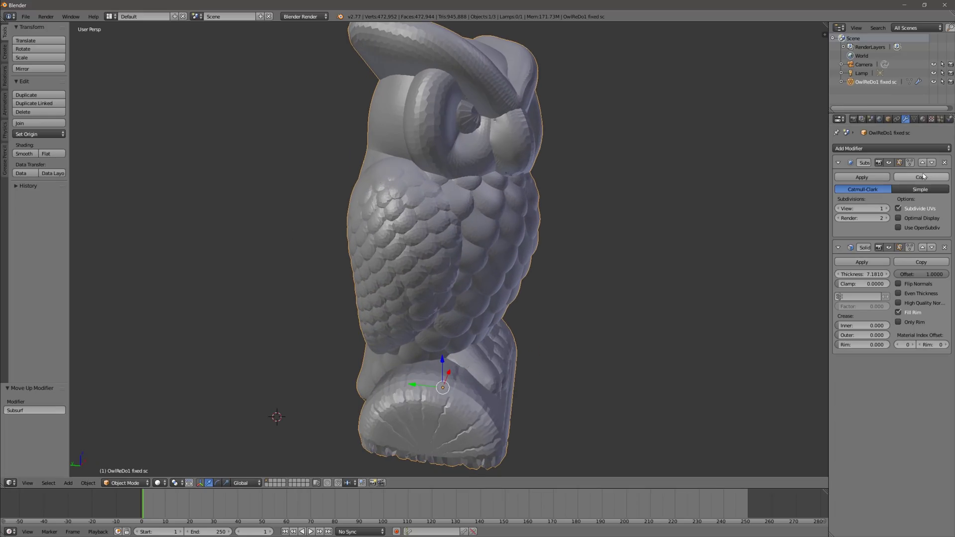
# - Toggle the subdivision's viewport display off and on to compare, then undo the last modifier change
pyautogui.click(889, 163)
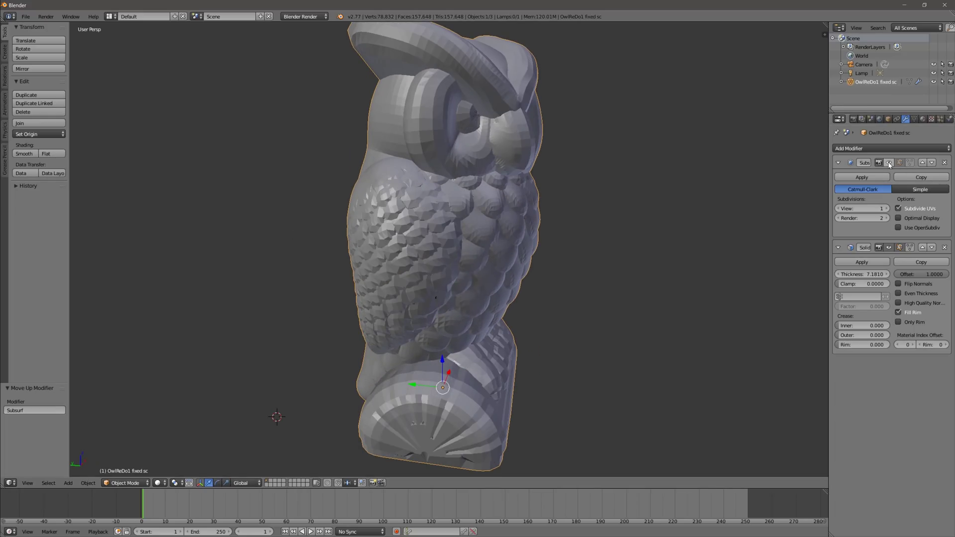
pyautogui.click(888, 164)
pyautogui.moveTo(441, 218); pyautogui.dragTo(415, 222, button='middle')
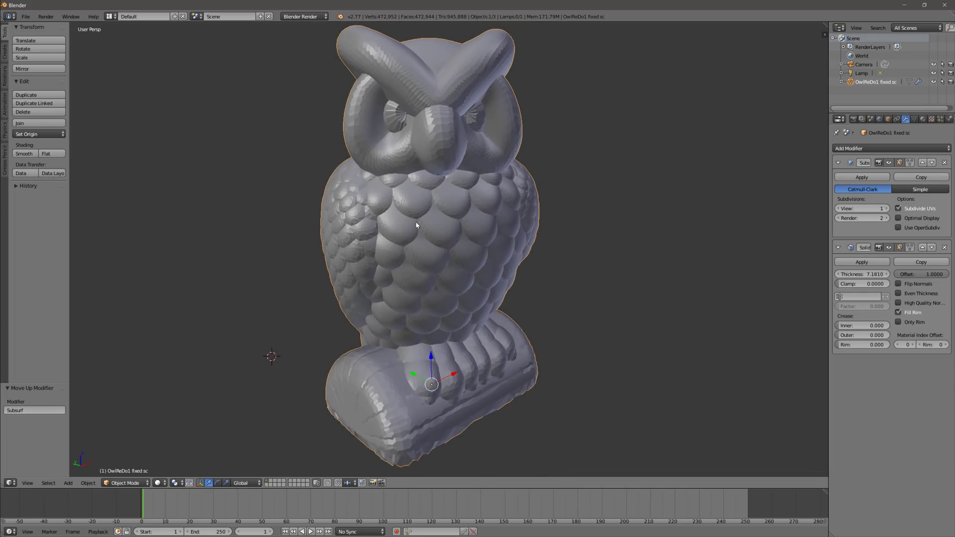
pyautogui.scroll(-2, 416, 226)
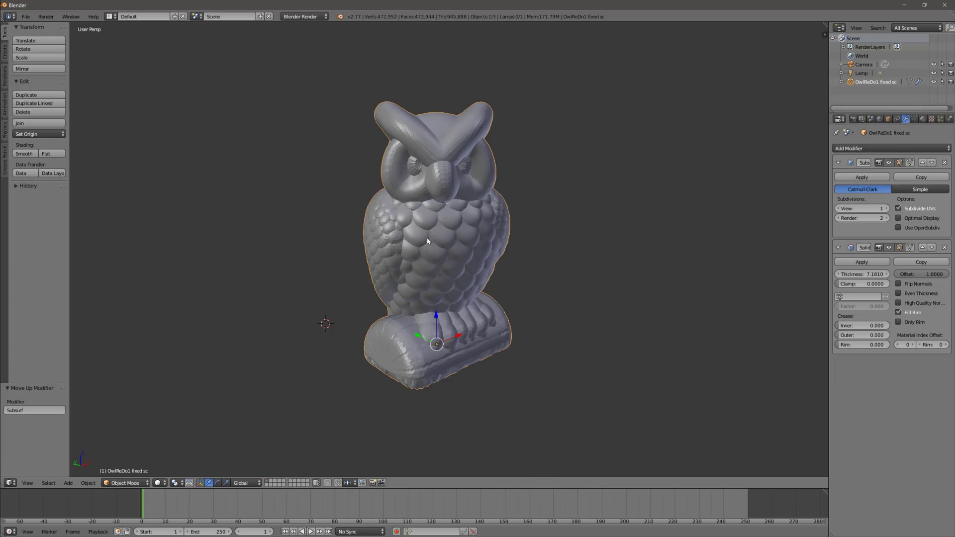
pyautogui.scroll(1, 428, 241)
pyautogui.moveTo(431, 253); pyautogui.dragTo(468, 299, button='middle')
pyautogui.hotkey('ctrl', 'z')
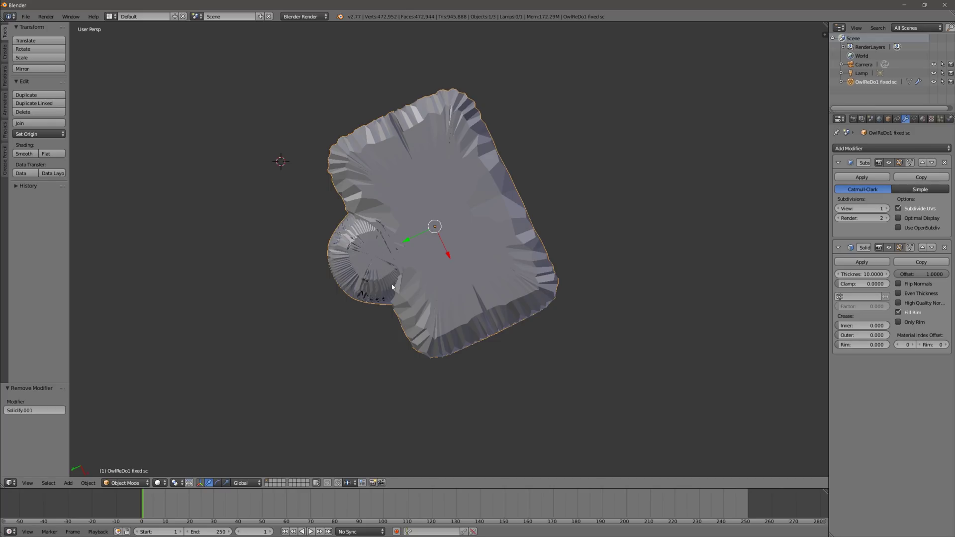
pyautogui.moveTo(430, 206); pyautogui.dragTo(313, 304, button='middle')
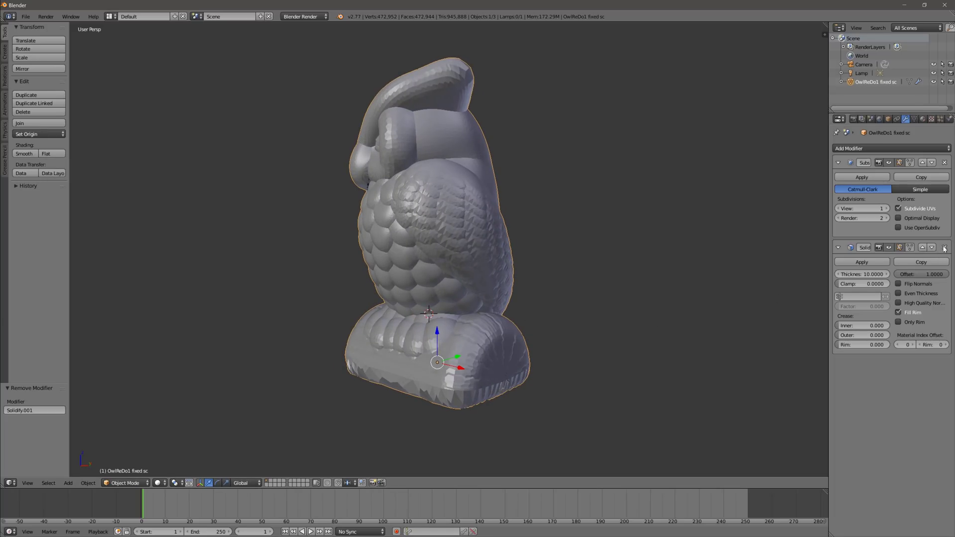
# - Add a Remesh modifier and raise its octree depth from 4 to 7
pyautogui.moveTo(551, 246); pyautogui.dragTo(724, 271, button='middle')
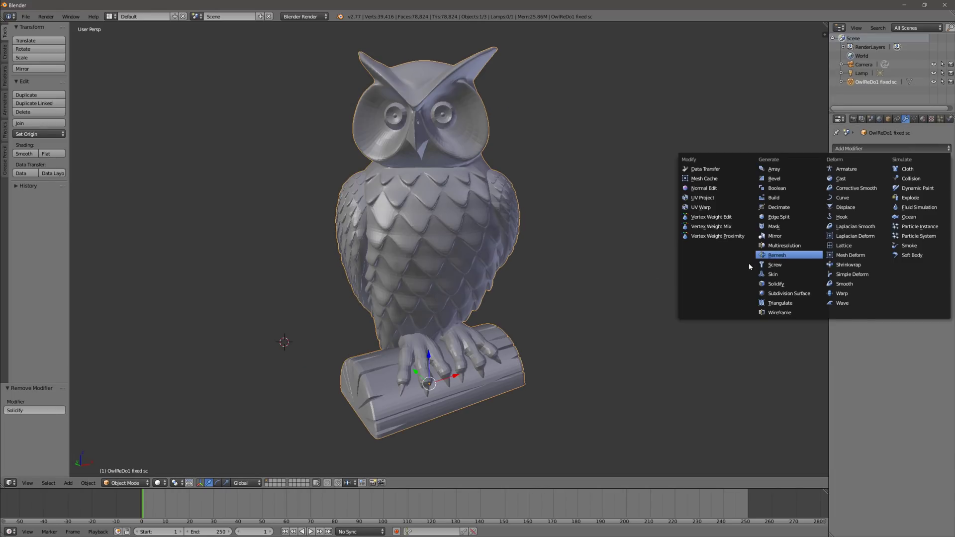
pyautogui.click(765, 255)
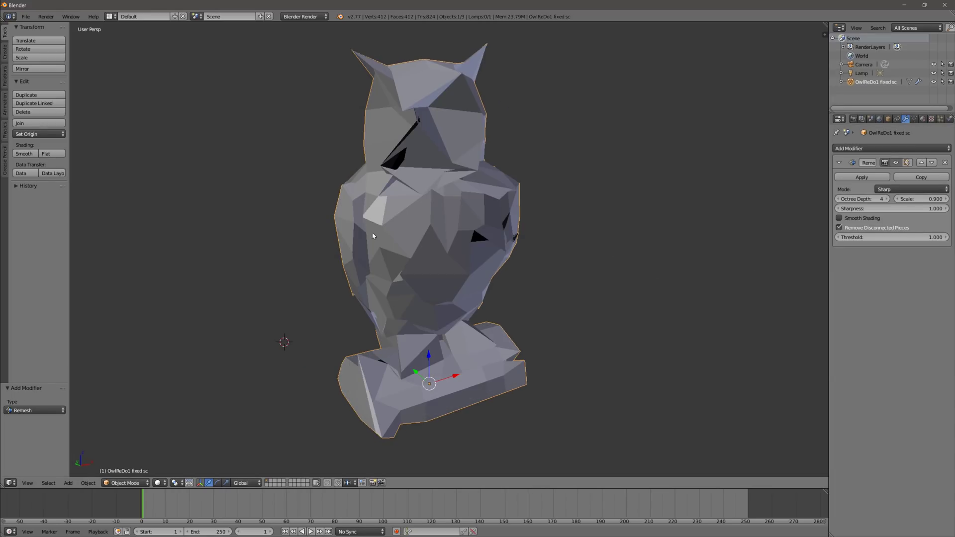
pyautogui.moveTo(373, 235); pyautogui.dragTo(685, 329, button='middle')
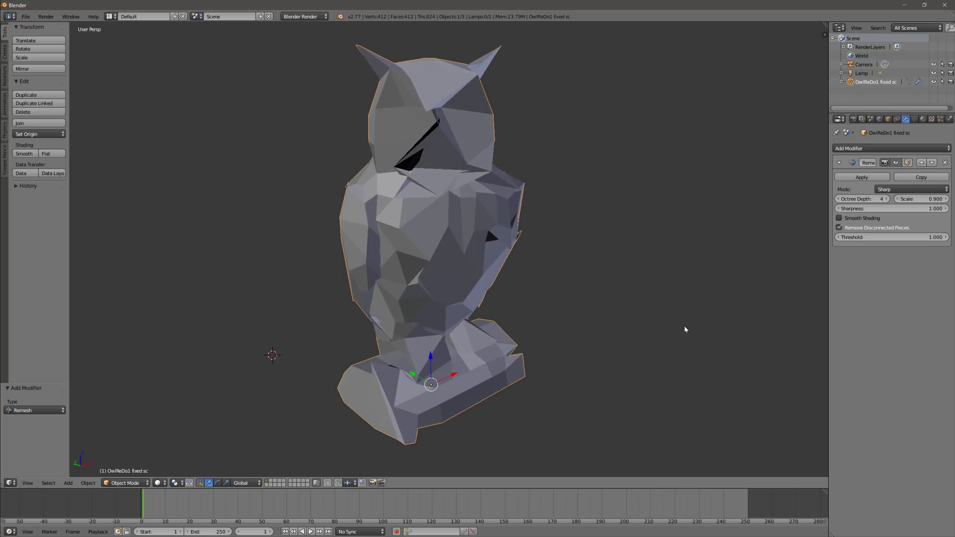
pyautogui.click(886, 200)
pyautogui.click(885, 199)
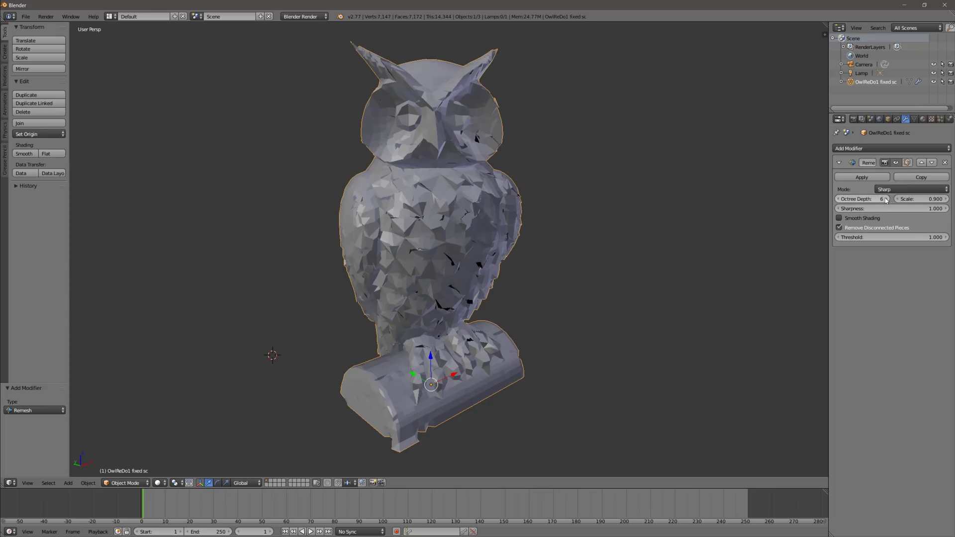
pyautogui.click(886, 200)
pyautogui.moveTo(661, 214); pyautogui.dragTo(454, 253, button='middle')
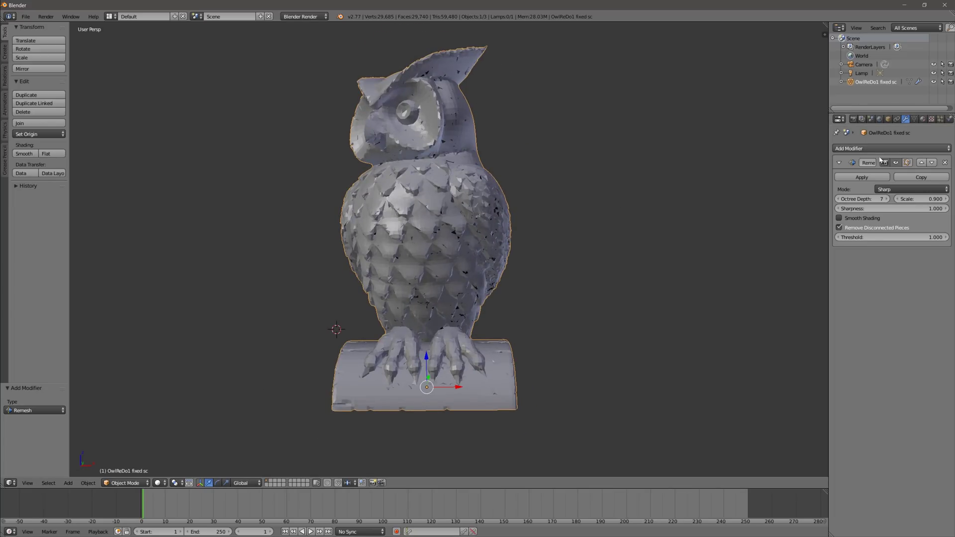
# - Switch the Remesh mode to Smooth and inspect the remeshed owl
pyautogui.click(925, 190)
pyautogui.click(885, 170)
pyautogui.moveTo(572, 233); pyautogui.dragTo(479, 232, button='middle')
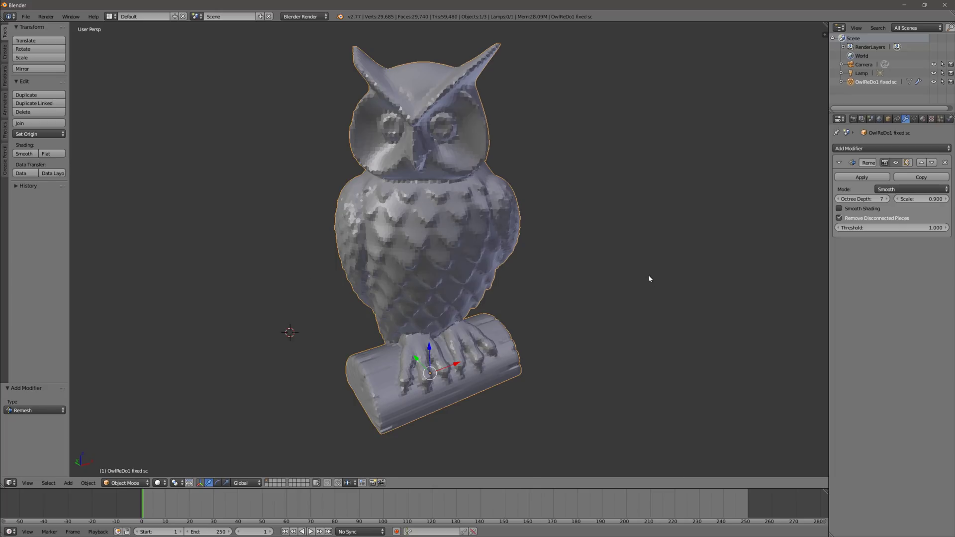
pyautogui.click(895, 189)
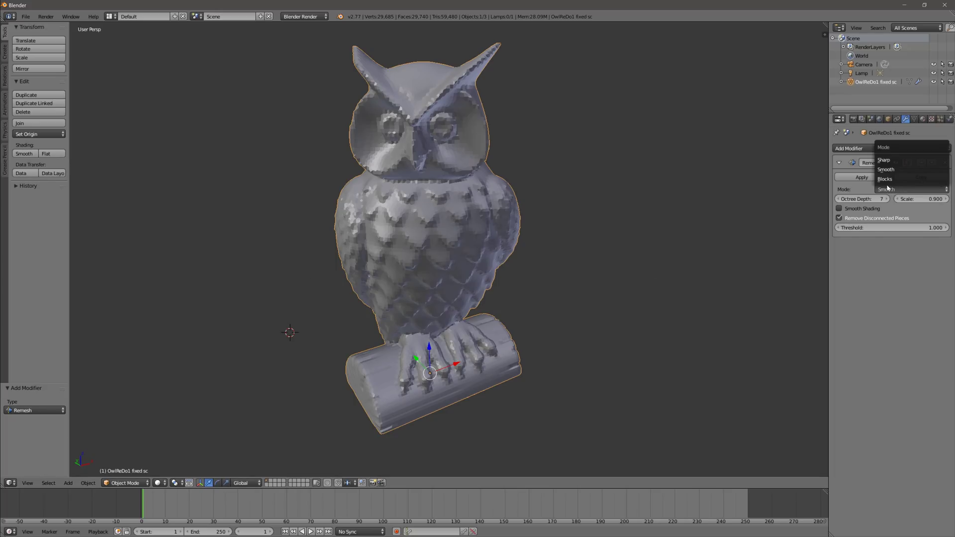
# - Set the Remesh mode to Blocks and settle on octree depth 6 after trying 5
pyautogui.press('Return')
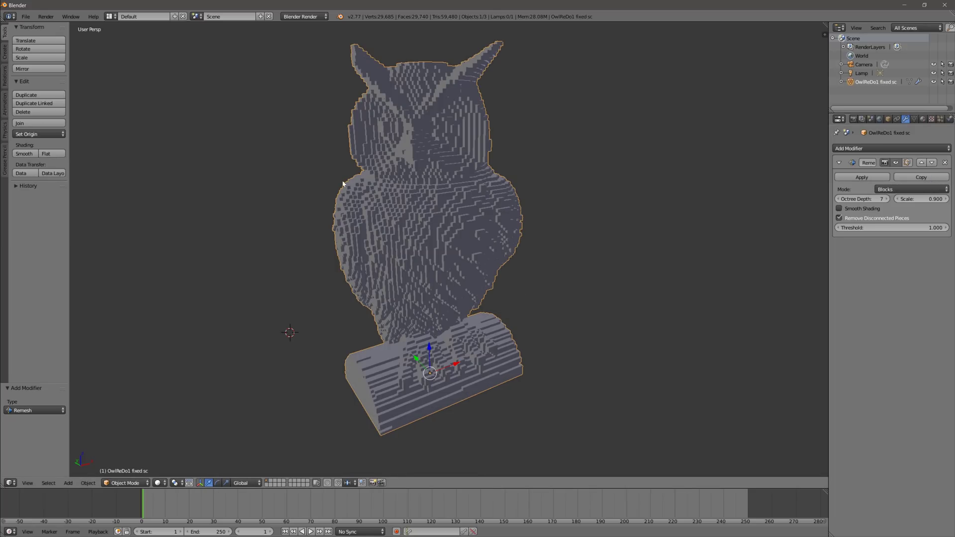
pyautogui.moveTo(342, 184); pyautogui.dragTo(363, 201, button='middle')
pyautogui.moveTo(590, 235); pyautogui.dragTo(666, 221, button='middle')
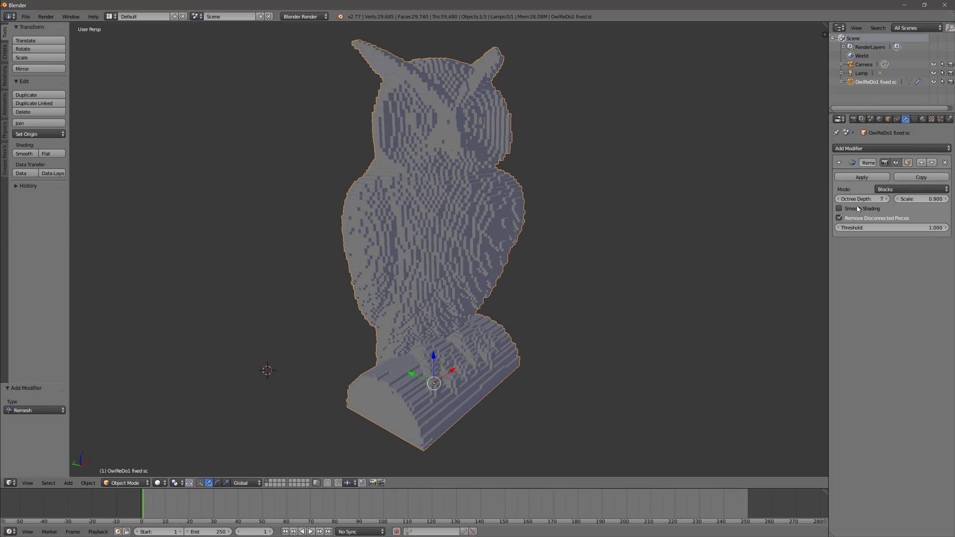
pyautogui.keyDown('ctrl'); pyautogui.scroll(-1, 865, 199); pyautogui.keyUp('ctrl')
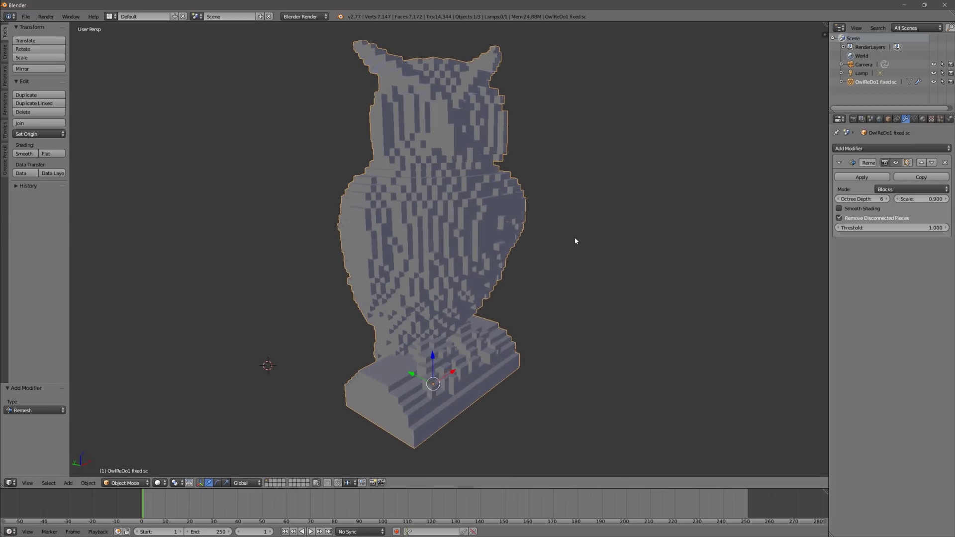
pyautogui.moveTo(575, 241); pyautogui.dragTo(683, 253, button='middle')
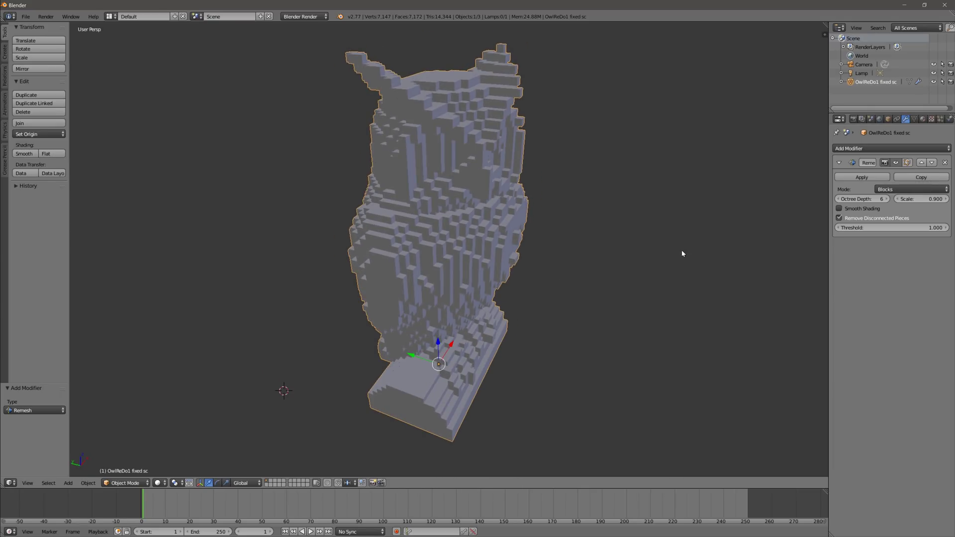
pyautogui.click(838, 198)
pyautogui.moveTo(597, 209); pyautogui.dragTo(428, 188, button='middle')
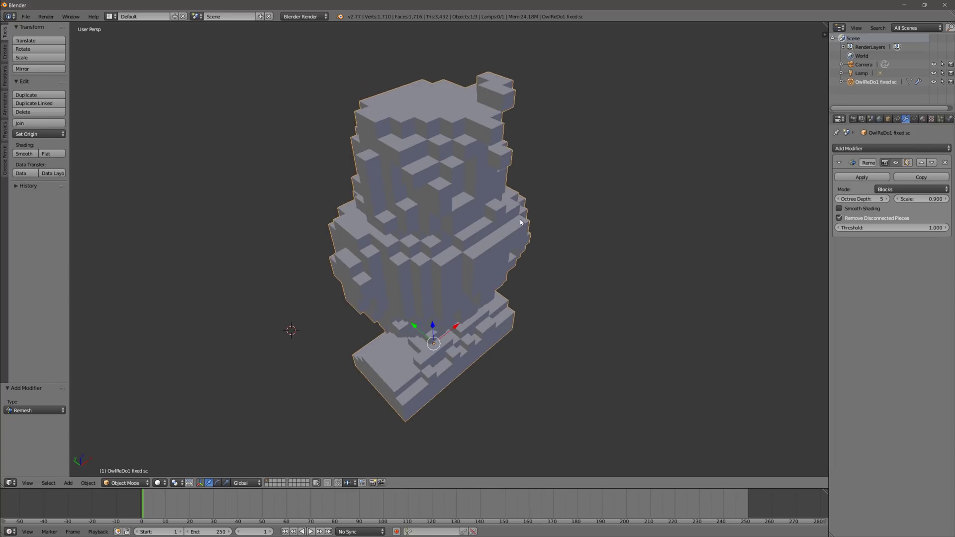
pyautogui.click(886, 199)
pyautogui.moveTo(497, 229); pyautogui.dragTo(544, 268, button='middle')
pyautogui.moveTo(446, 284); pyautogui.dragTo(454, 206, button='middle')
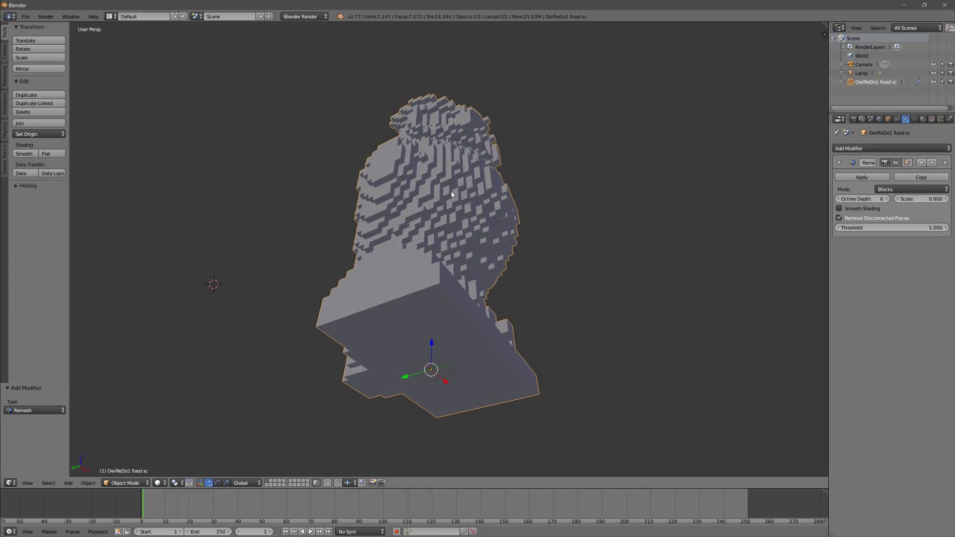
pyautogui.moveTo(452, 202); pyautogui.dragTo(368, 261, button='middle')
# - Apply the block remesh, view the mesh in Edit Mode, and add a Smooth modifier
pyautogui.click(124, 483)
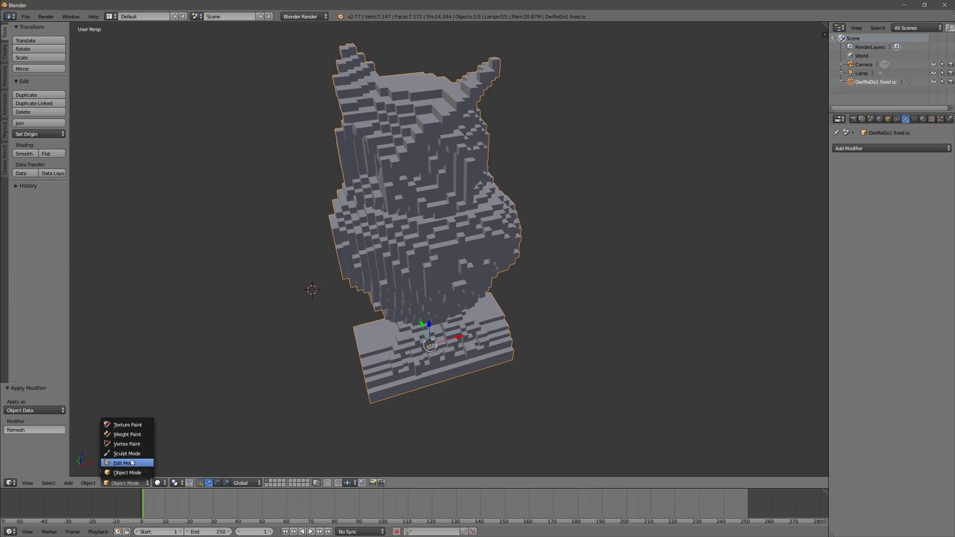
pyautogui.click(132, 462)
pyautogui.moveTo(334, 362); pyautogui.dragTo(372, 251, button='middle')
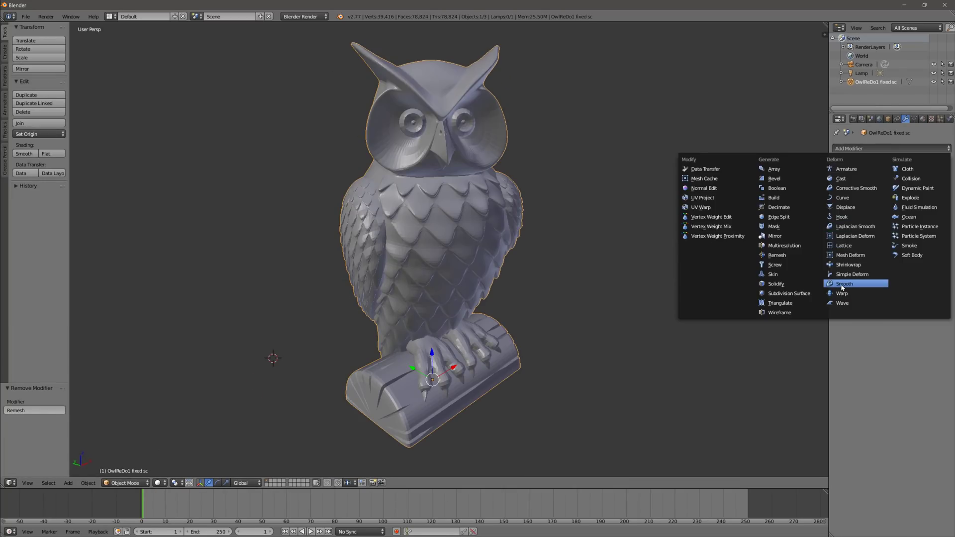
pyautogui.click(842, 286)
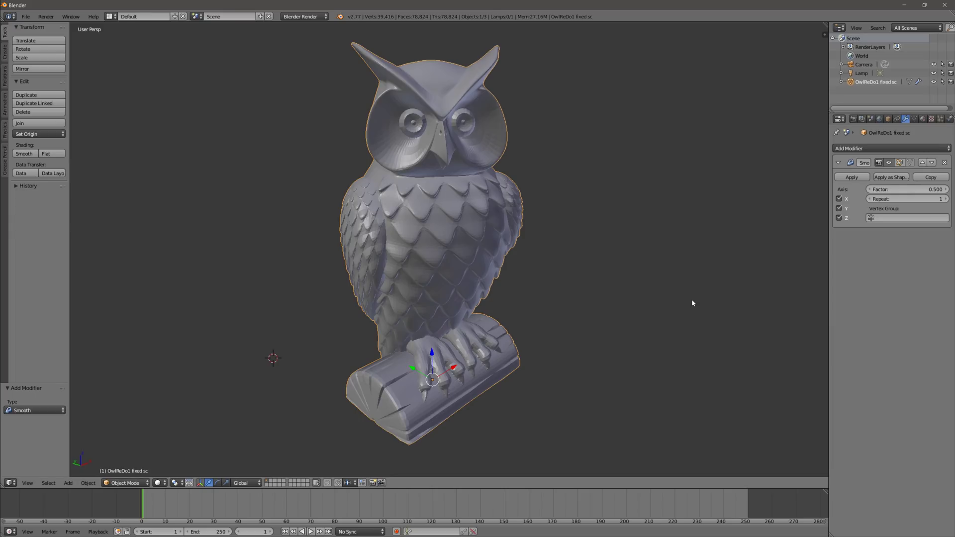
# - Set the Smooth modifier's Repeat to 10 and its Factor to 2.290
pyautogui.click(946, 200)
pyautogui.click(946, 199)
pyautogui.click(947, 200)
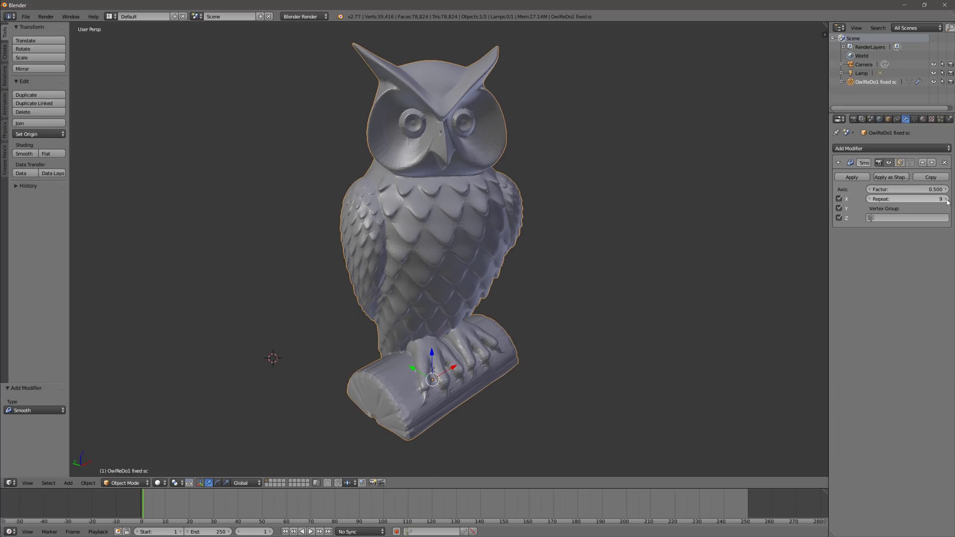
pyautogui.click(946, 200)
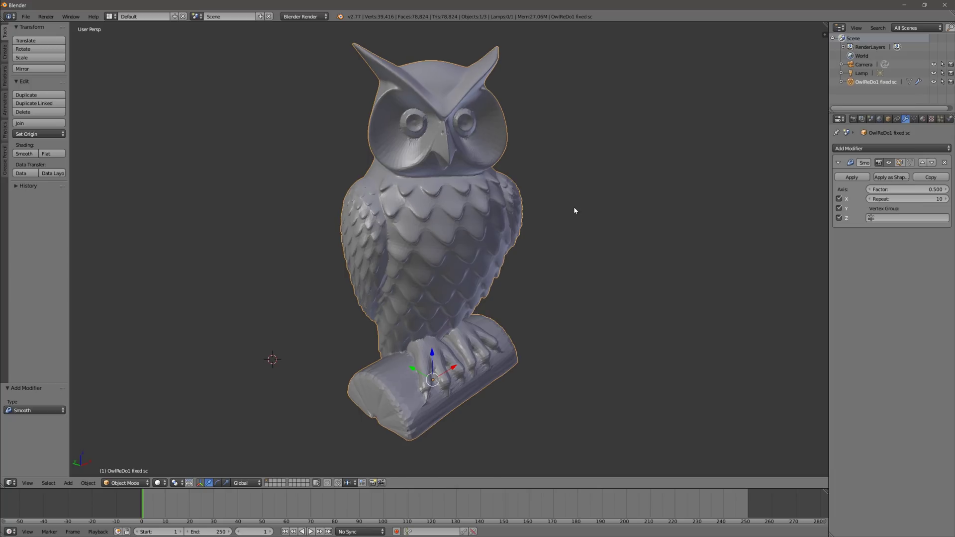
pyautogui.moveTo(573, 208); pyautogui.dragTo(611, 229, button='middle')
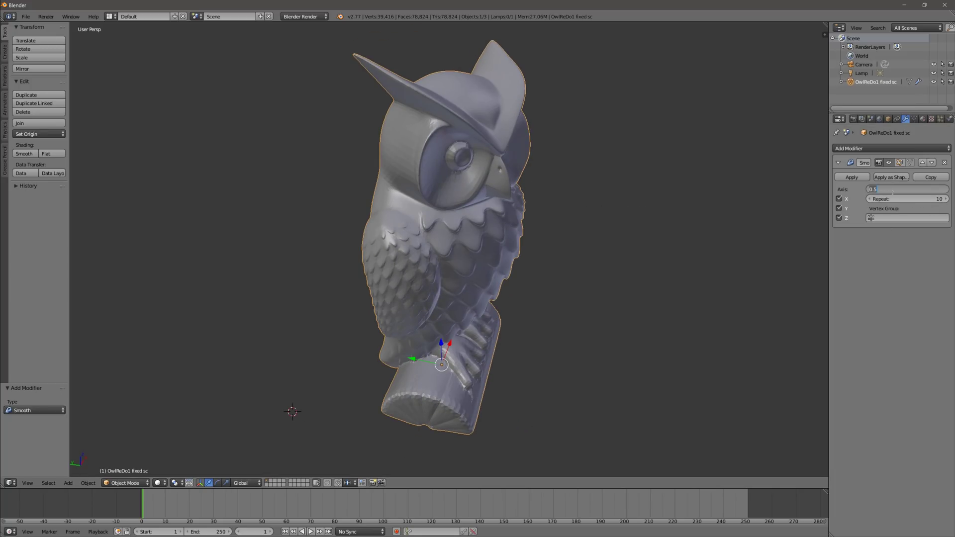
pyautogui.press('Return')
pyautogui.moveTo(907, 188); pyautogui.dragTo(924, 189)
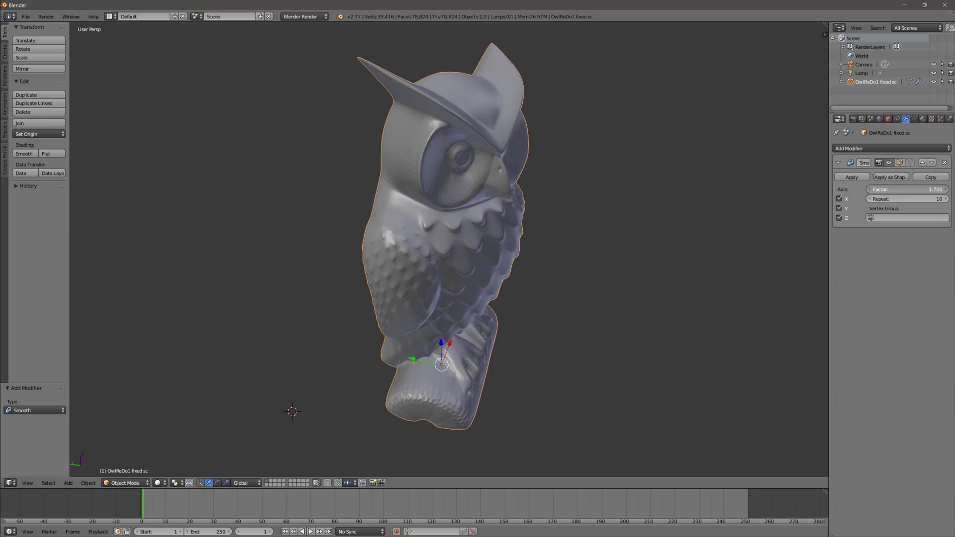
pyautogui.moveTo(907, 189)
pyautogui.mouseDown()
pyautogui.moveTo(930, 189)
pyautogui.moveTo(900, 189)
pyautogui.mouseUp()
pyautogui.moveTo(910, 189); pyautogui.dragTo(902, 189)
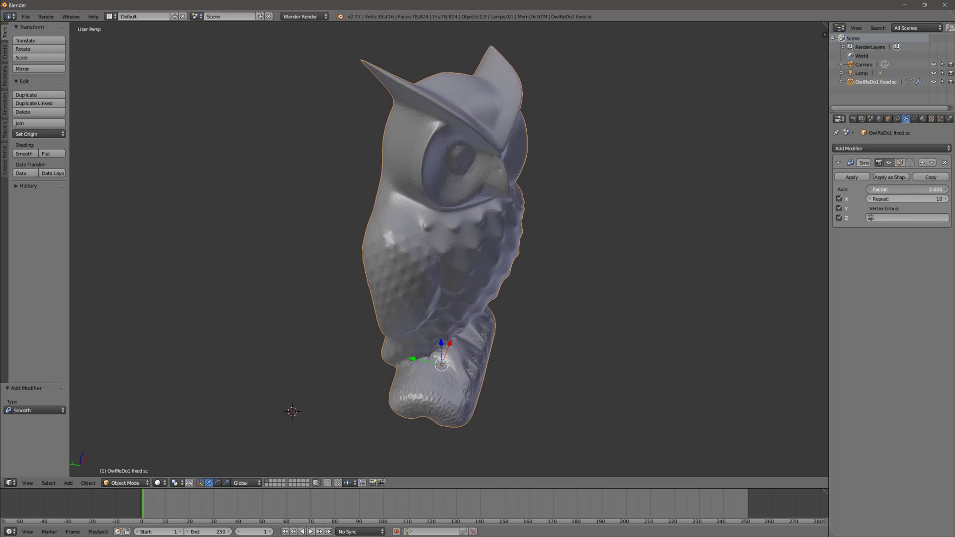
pyautogui.moveTo(733, 211); pyautogui.dragTo(534, 215, button='middle')
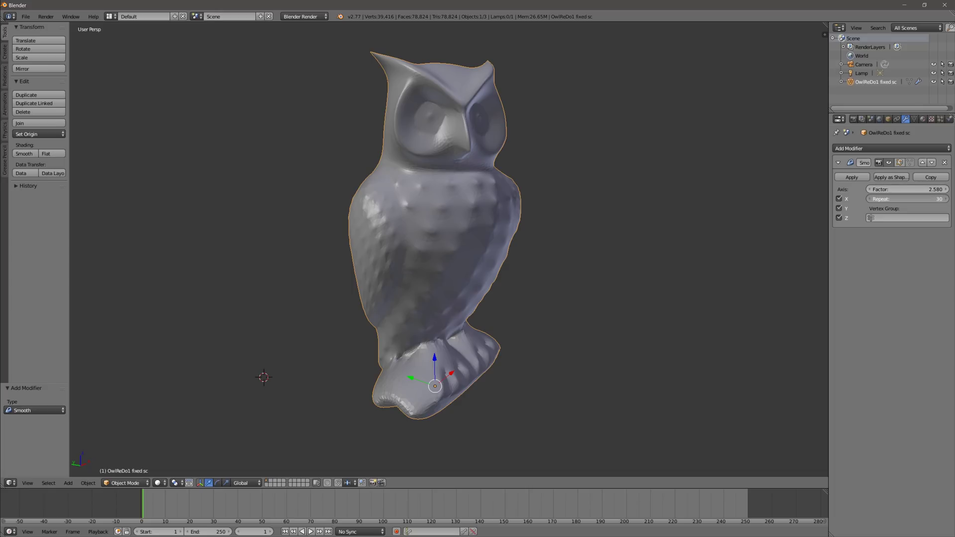
# - Set the Smooth modifier to 30 repeats with Factor -0.050 to sharpen the feathers
pyautogui.moveTo(910, 199); pyautogui.dragTo(894, 199)
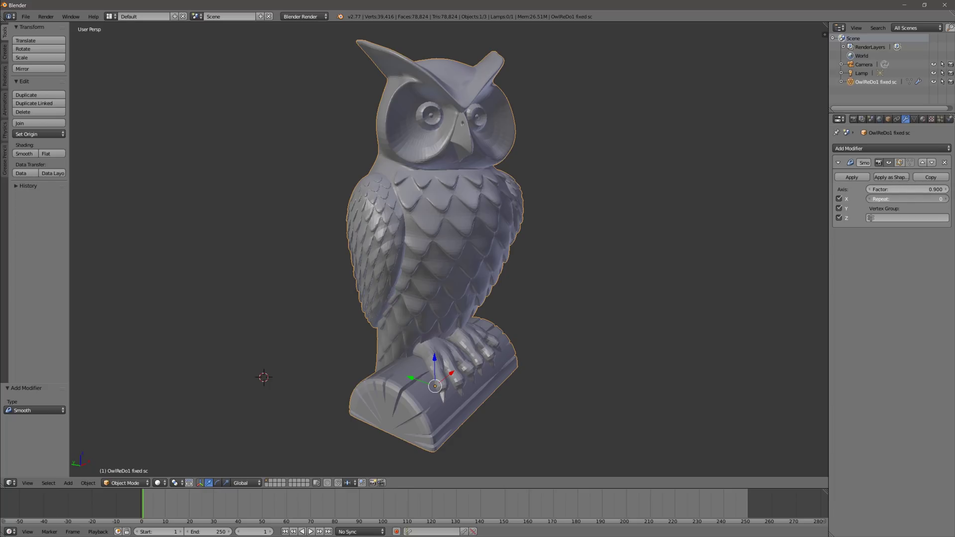
pyautogui.moveTo(894, 198); pyautogui.dragTo(918, 199)
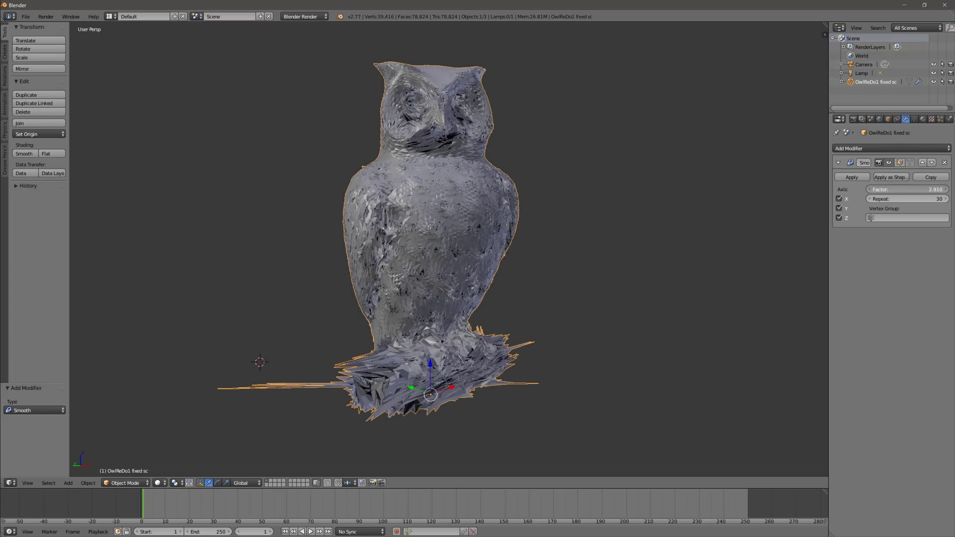
pyautogui.moveTo(908, 189); pyautogui.dragTo(883, 204)
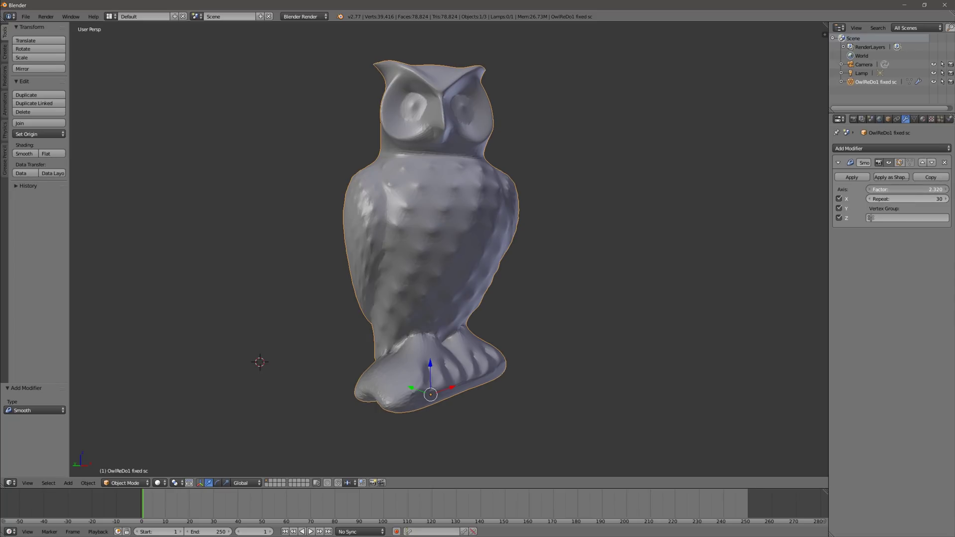
pyautogui.moveTo(908, 189); pyautogui.dragTo(648, 215)
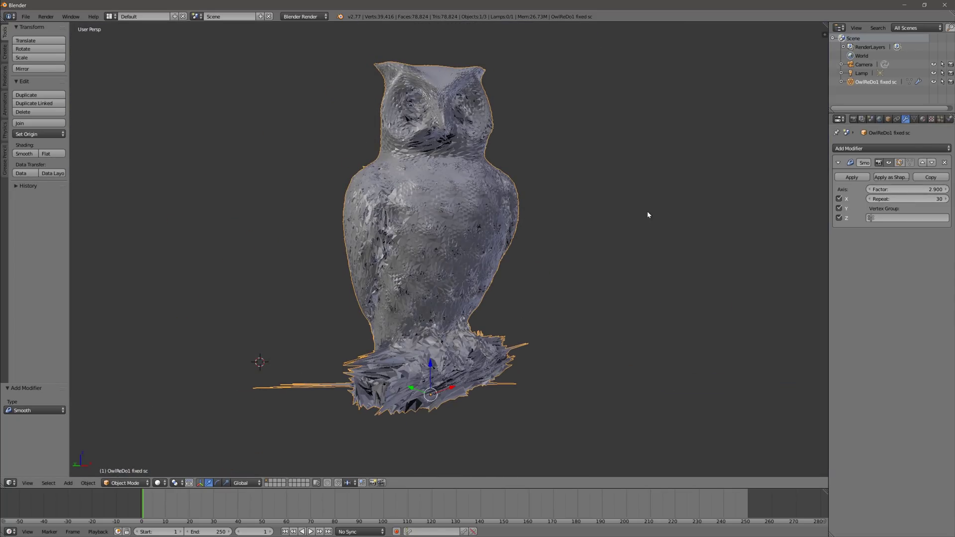
pyautogui.moveTo(739, 207); pyautogui.dragTo(681, 232, button='middle')
pyautogui.moveTo(619, 226); pyautogui.dragTo(695, 222, button='middle')
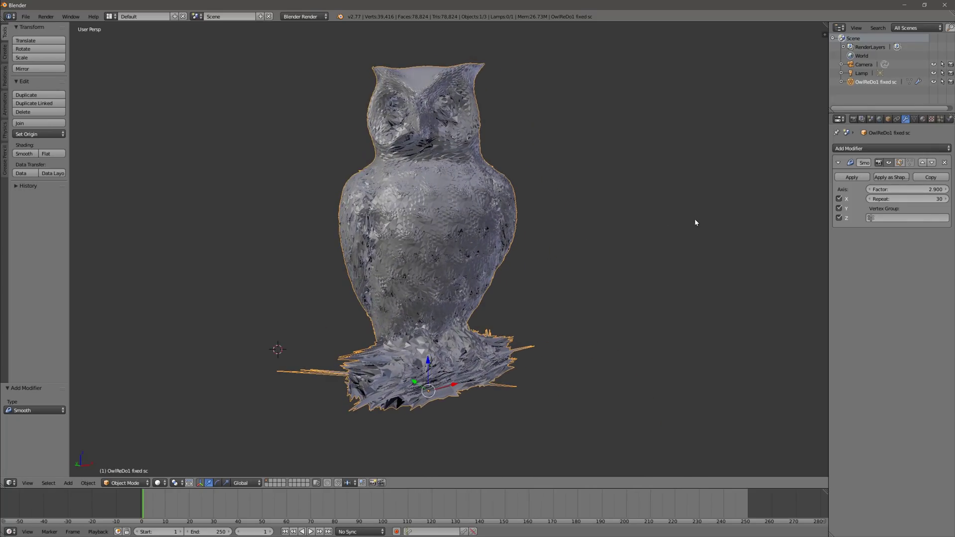
pyautogui.moveTo(511, 217); pyautogui.dragTo(596, 218, button='middle')
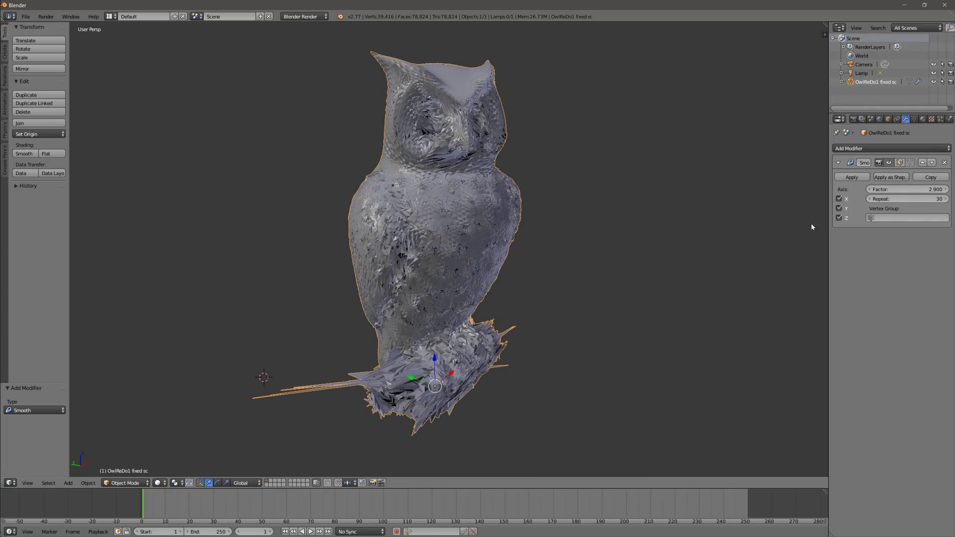
pyautogui.moveTo(904, 192); pyautogui.dragTo(858, 192)
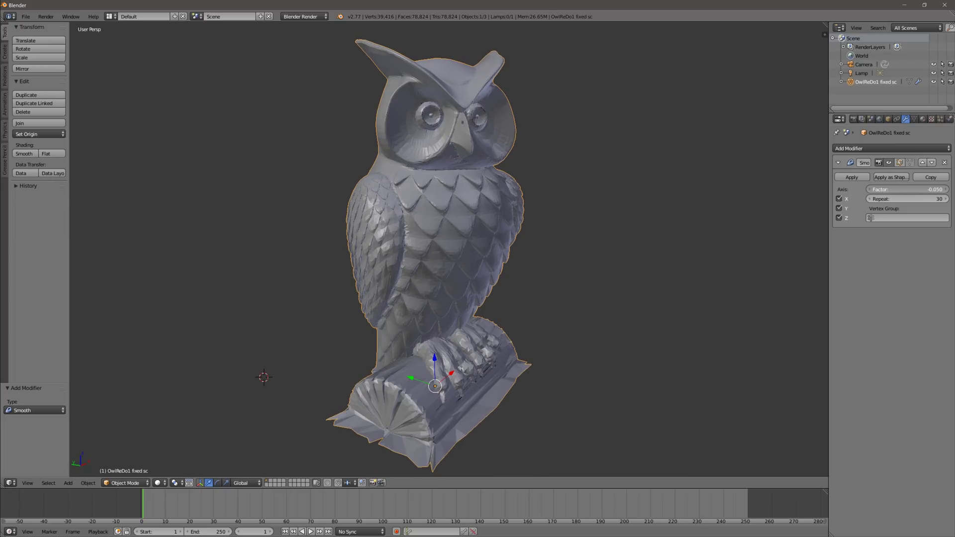